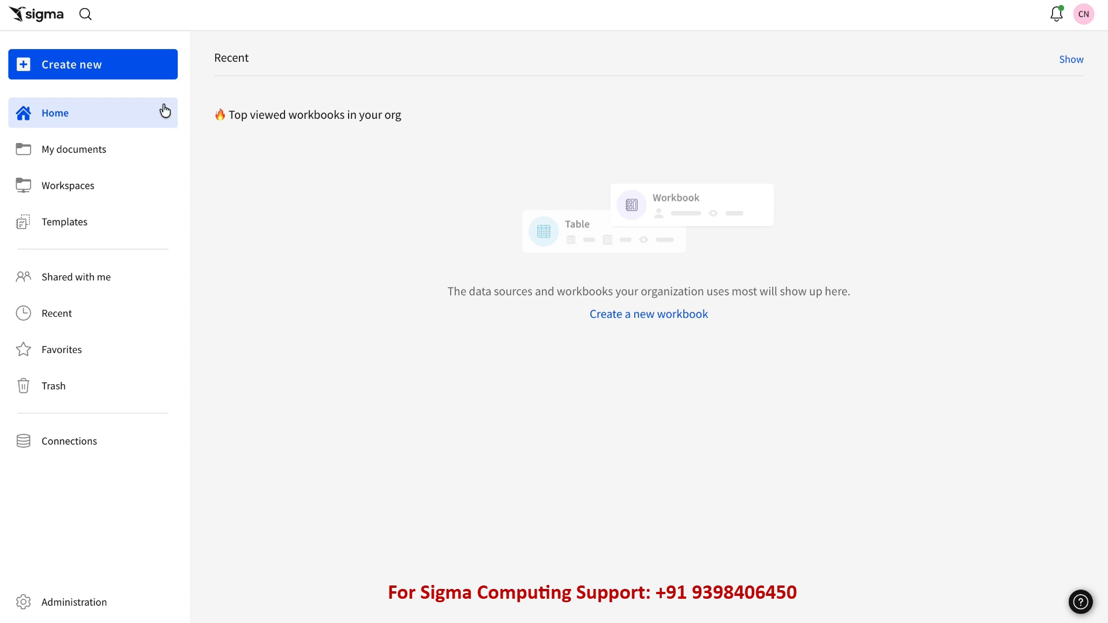
- Create a new workbook and add a table sourced from Daily stocks change in the Stocks datamodel
left_click(132, 73)
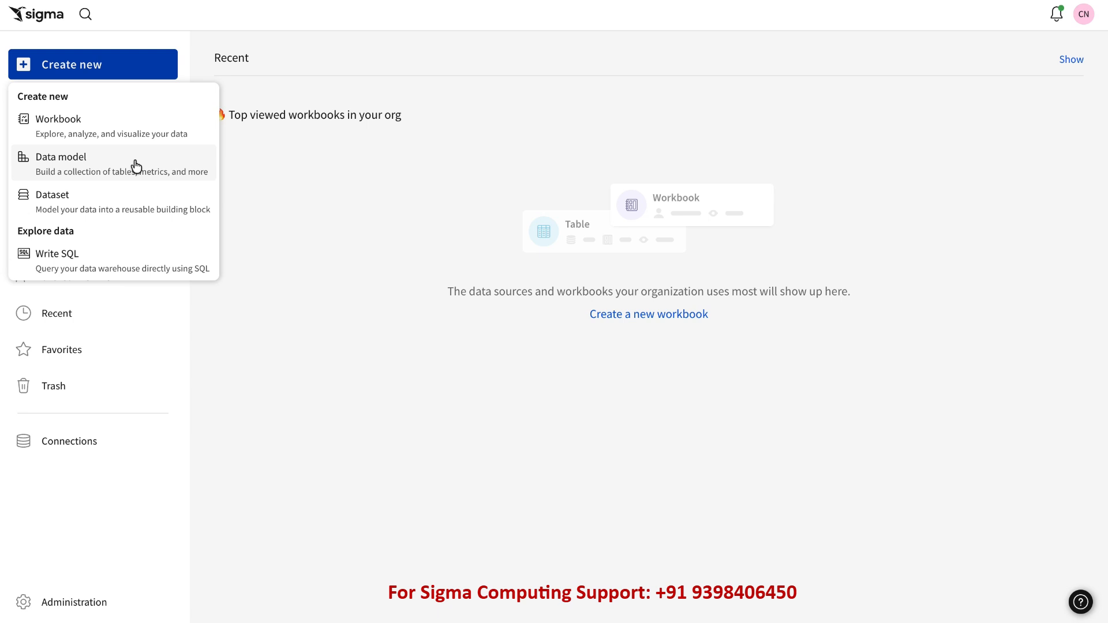
left_click(112, 134)
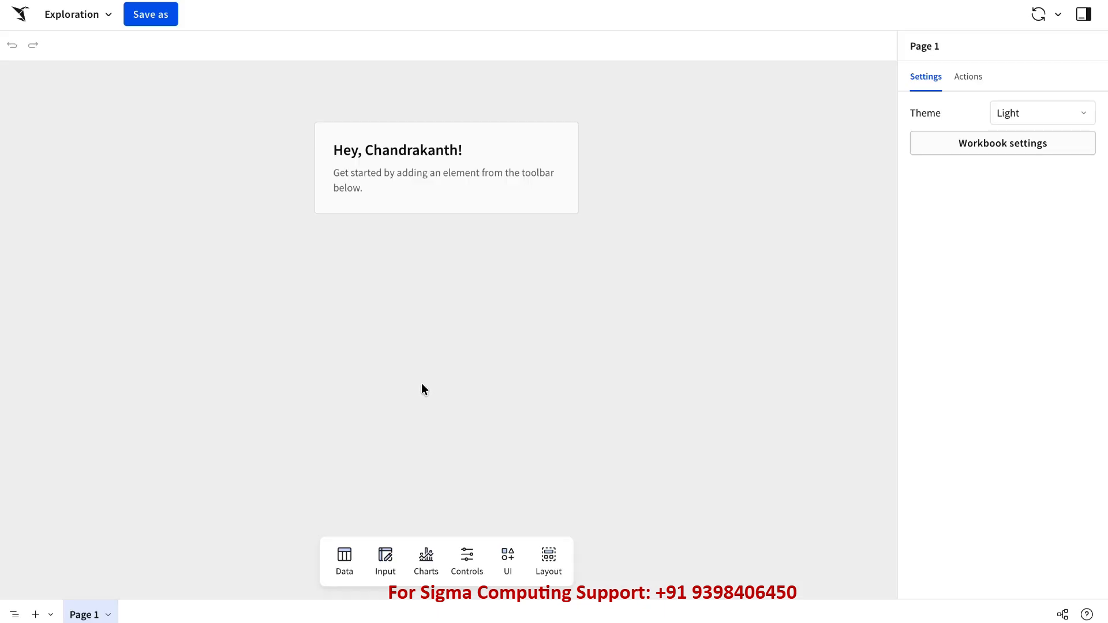
left_click(345, 557)
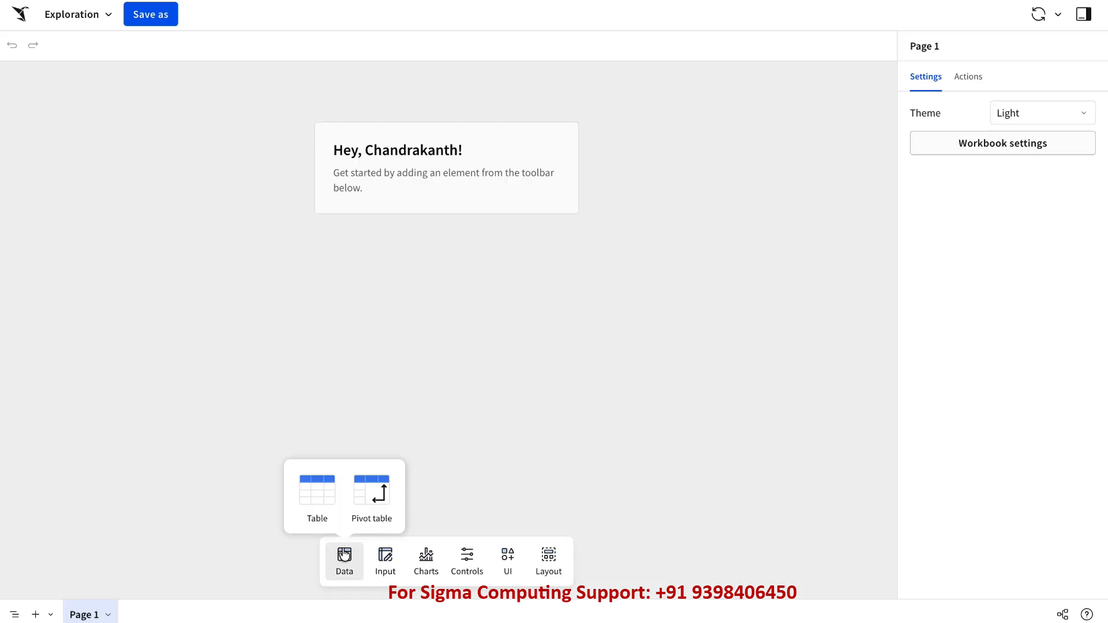
left_click(319, 498)
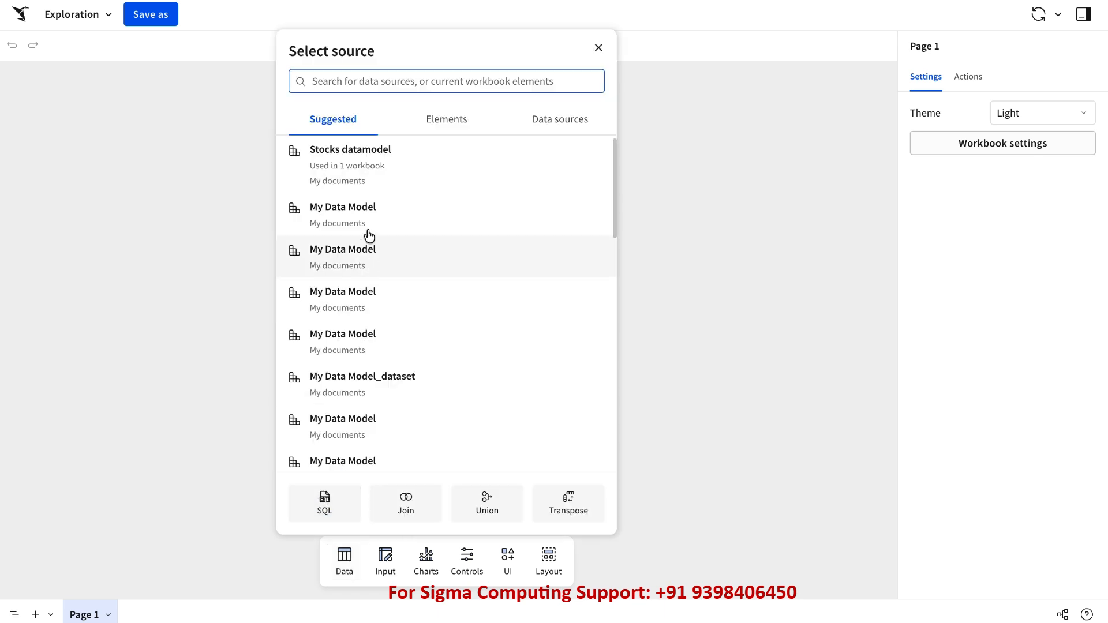
left_click(406, 167)
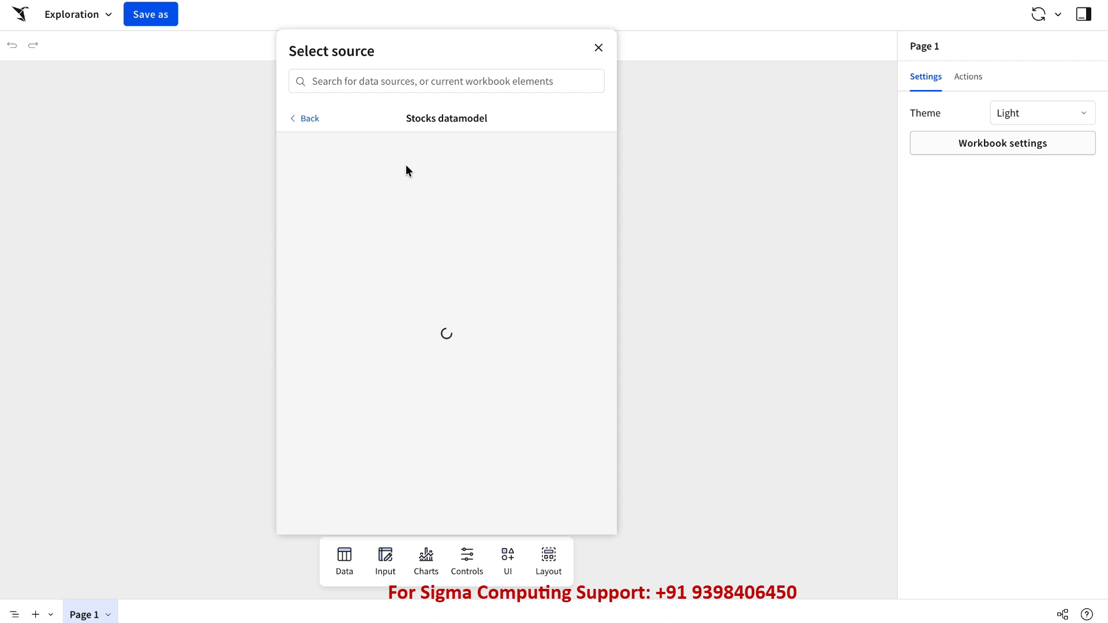
left_click(362, 174)
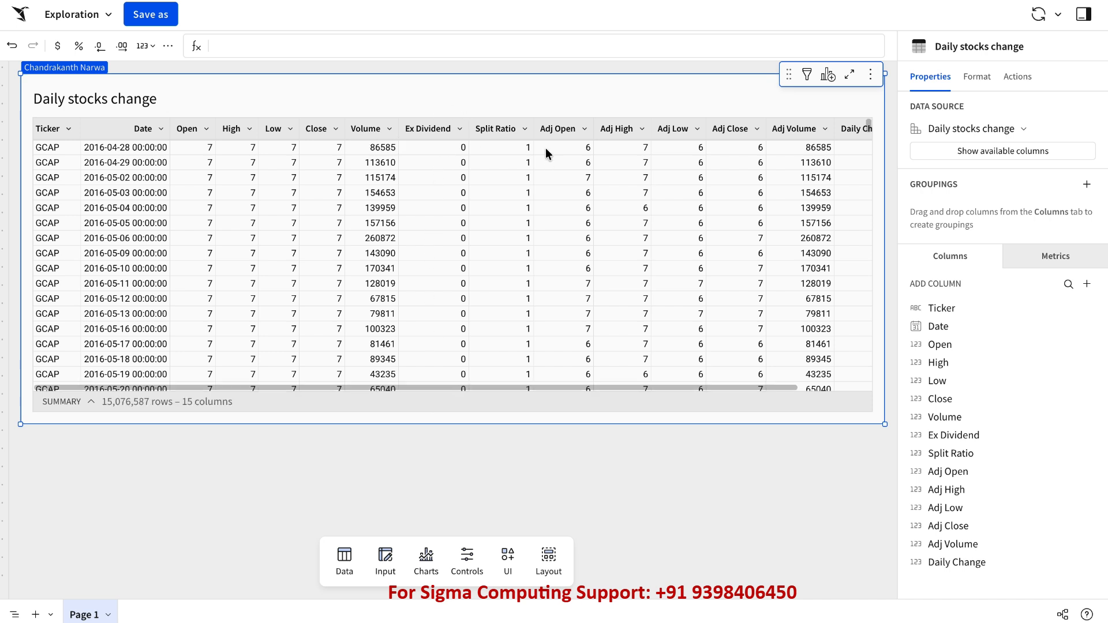
- Rename the table's title to "Daily stocks change v1"
left_click(538, 102)
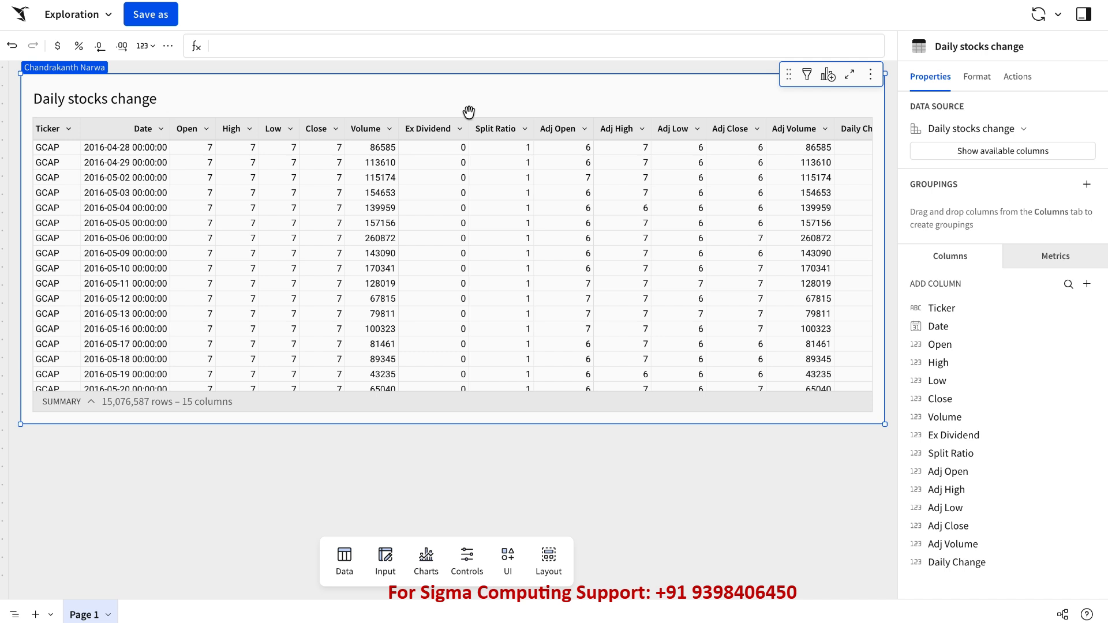
double_click(143, 102)
left_click(151, 102)
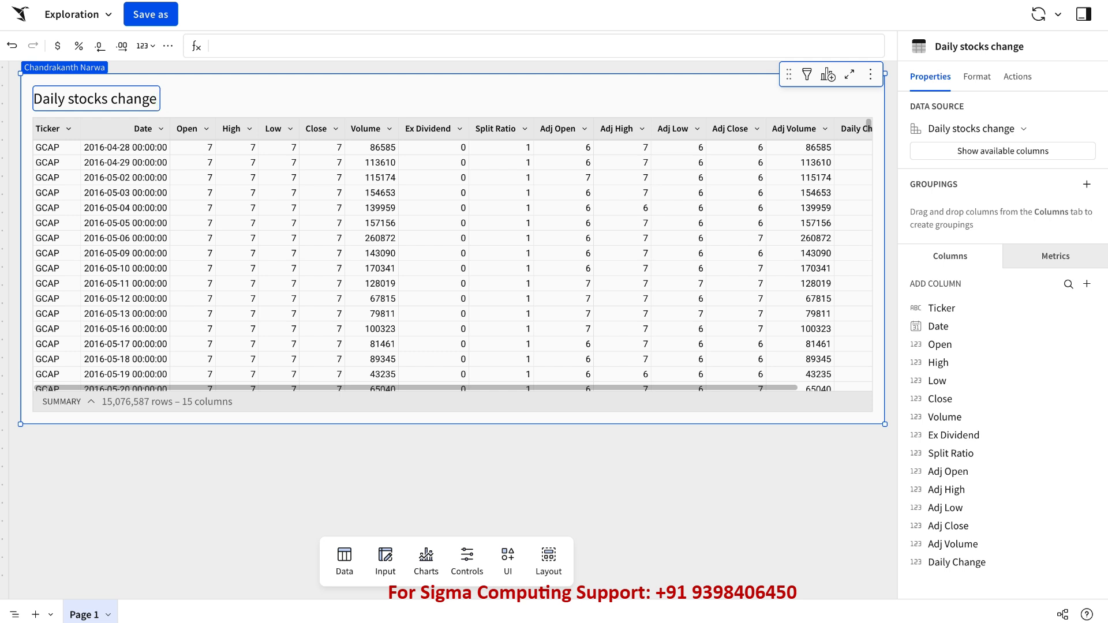
type("v1")
key("Return")
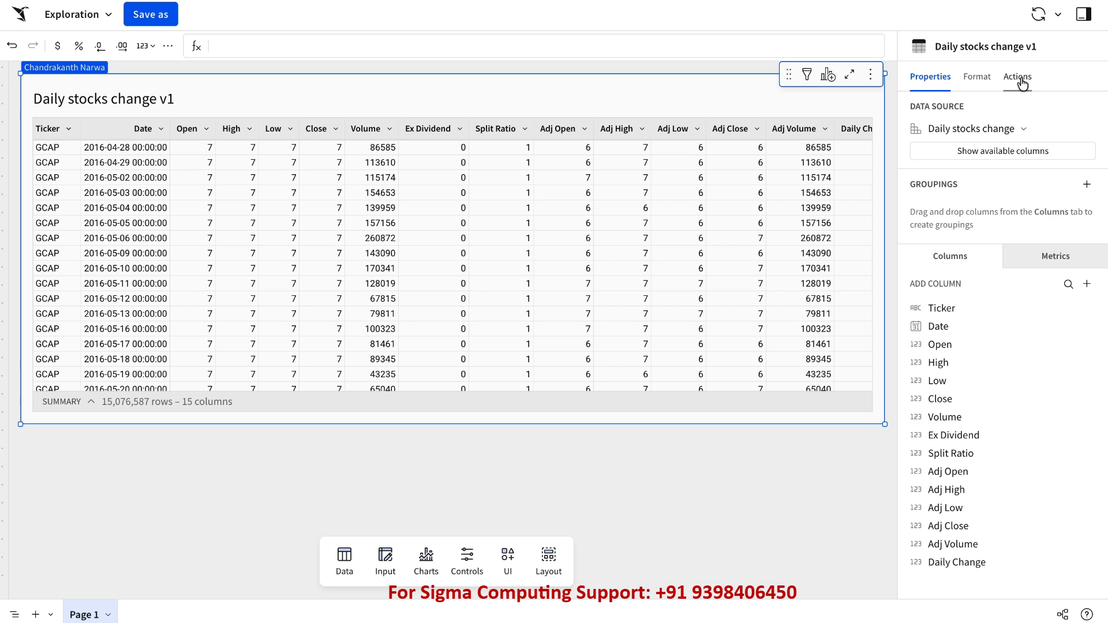
left_click(980, 80)
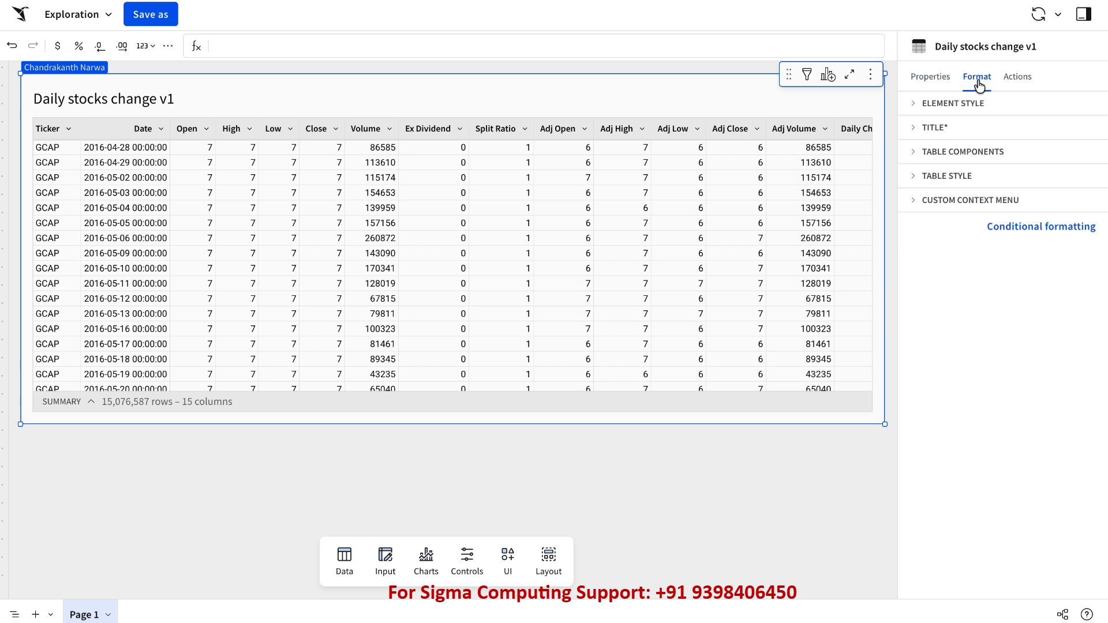
left_click(1015, 84)
left_click(929, 83)
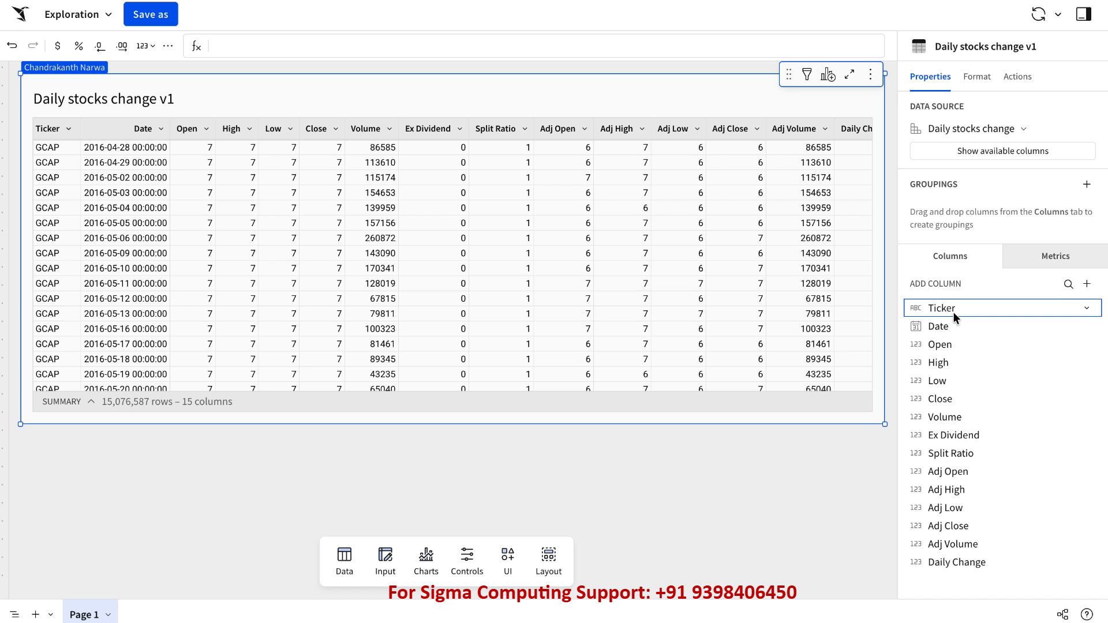
- Select all of the table's columns from Ticker to Daily Change, look across them, and clear the selection
left_click(989, 567)
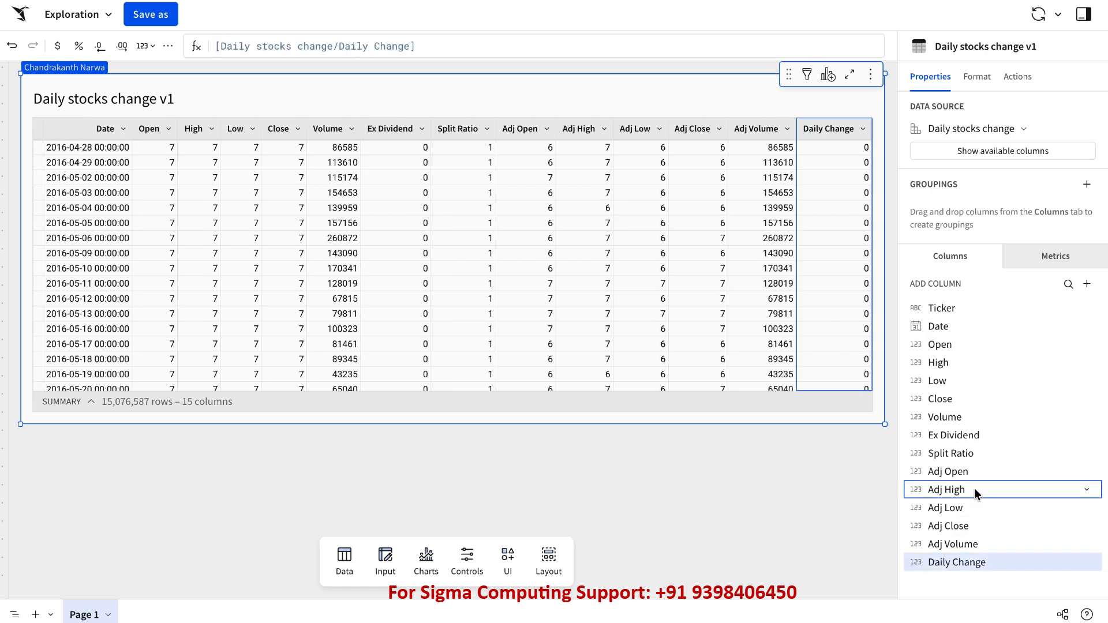
left_click(944, 312, "shift")
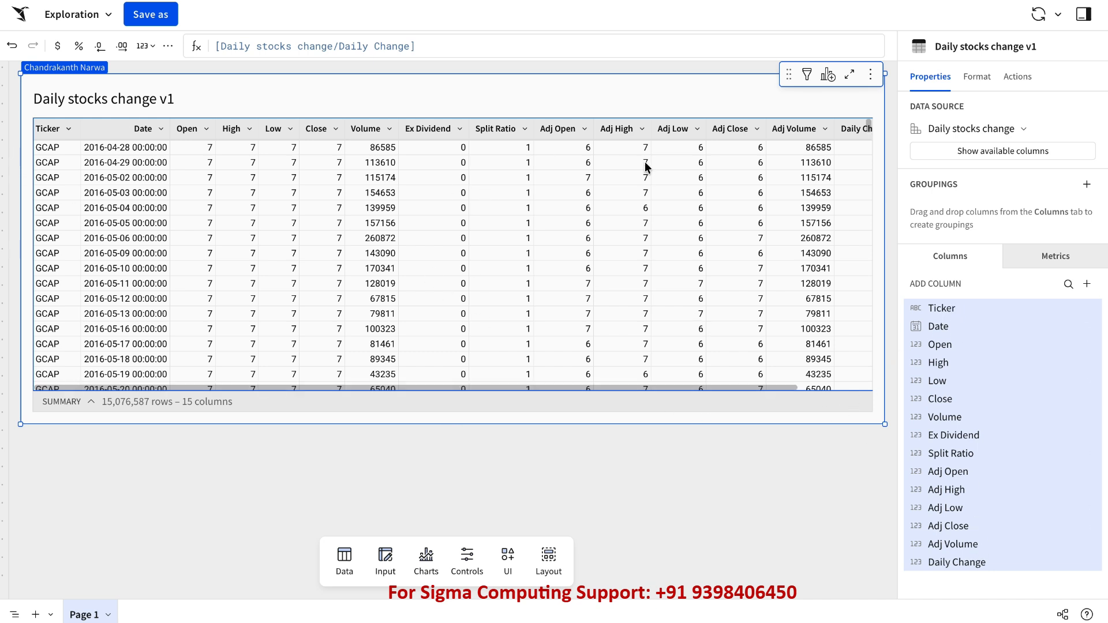
scroll(744, 224, "right", 2)
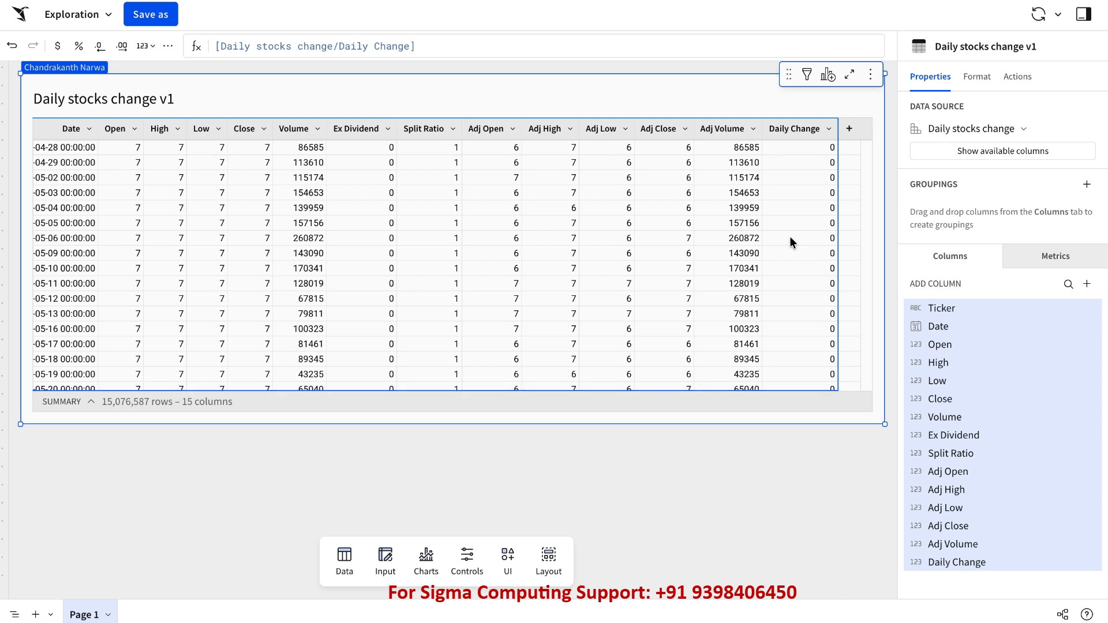
scroll(587, 237, "left", 2)
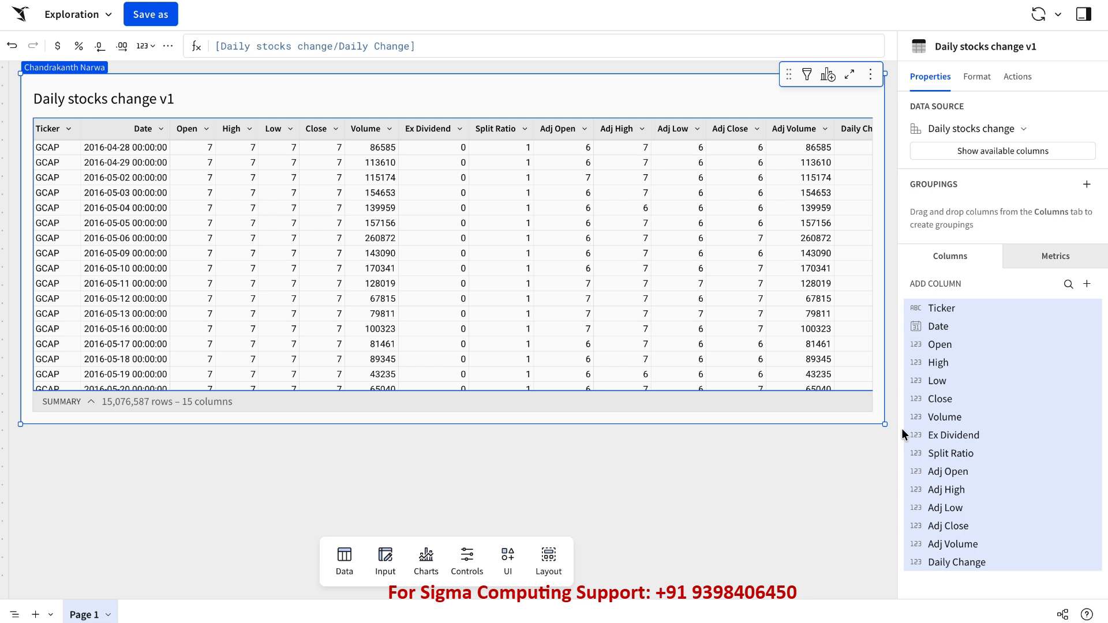
left_click(787, 479)
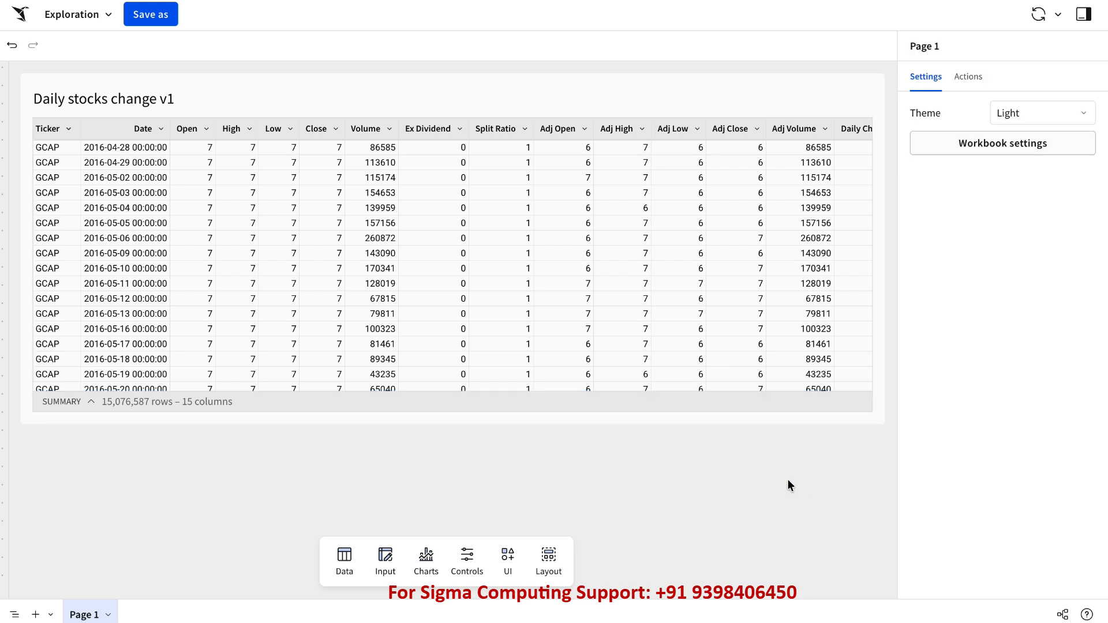
- Review the column options available for the Adj High column, including where it can be moved
left_click(623, 129)
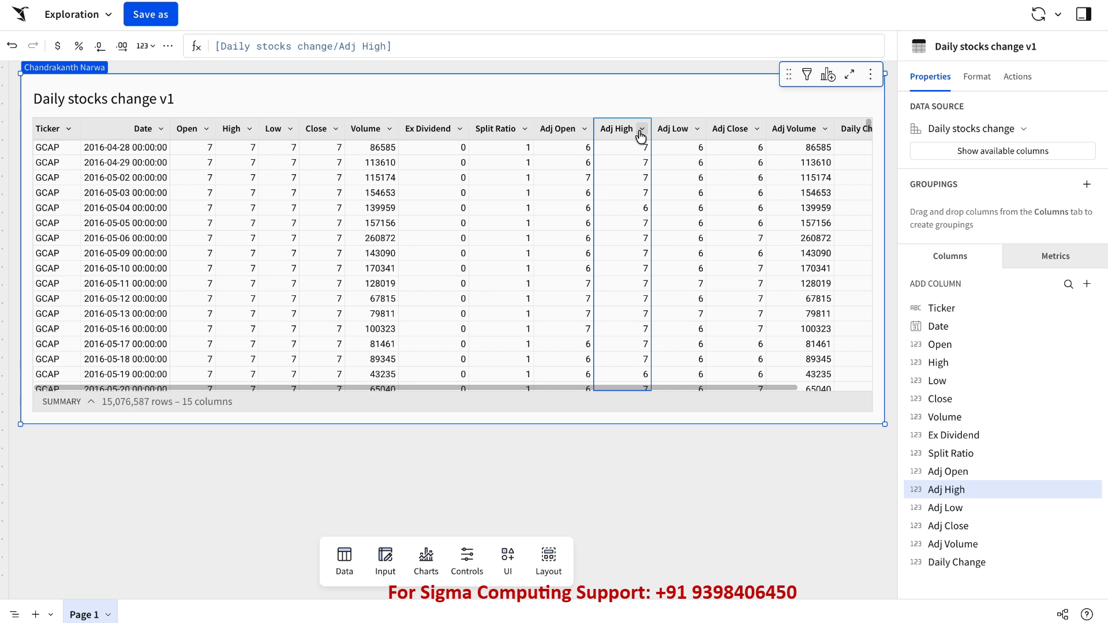
left_click(640, 130)
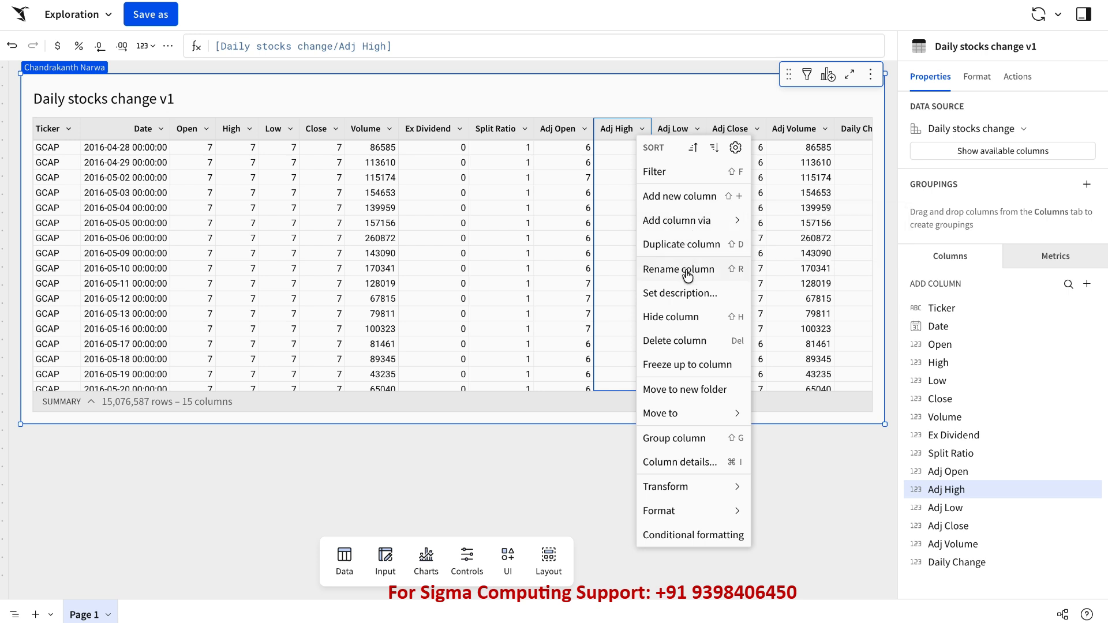
mouse_move(689, 419)
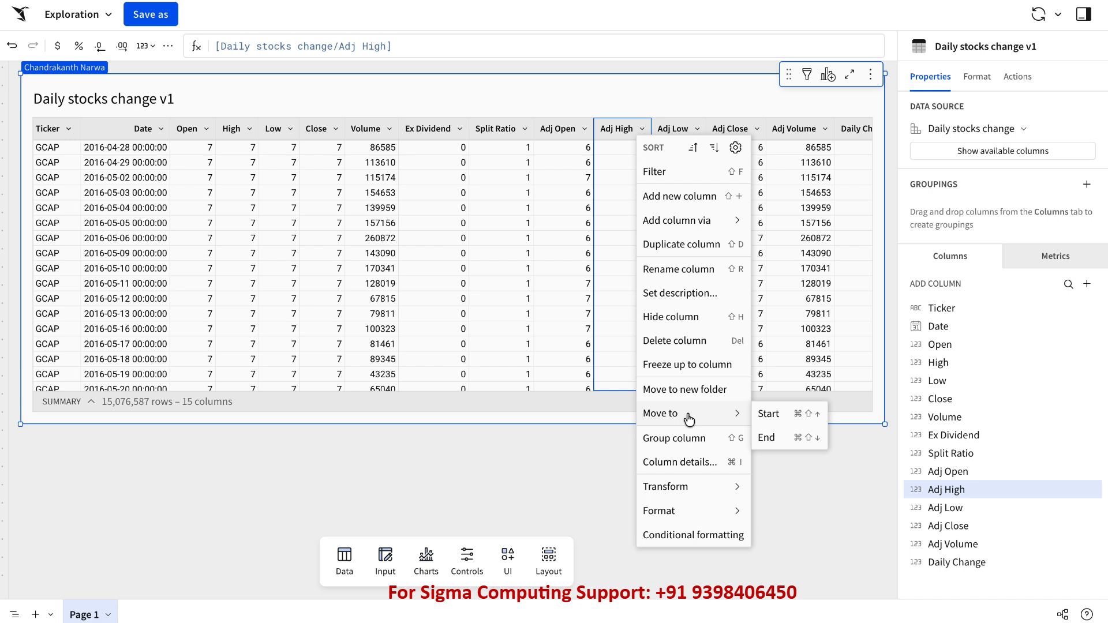
left_click(596, 463)
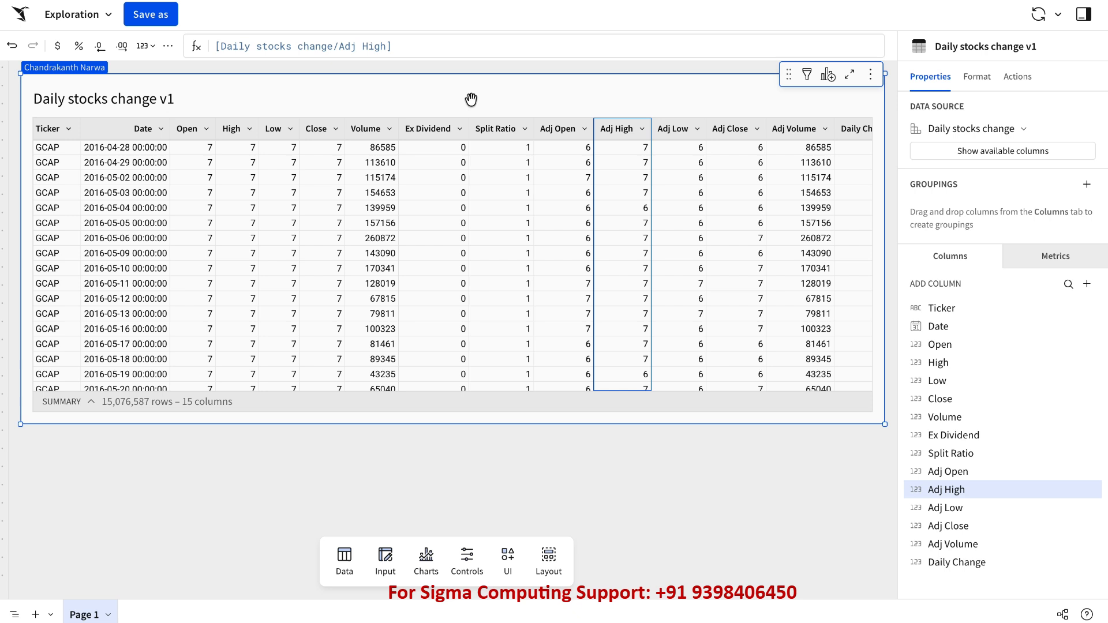
- Hide the five columns from Adj High to Daily Change and look over the remaining table columns
left_click(997, 323)
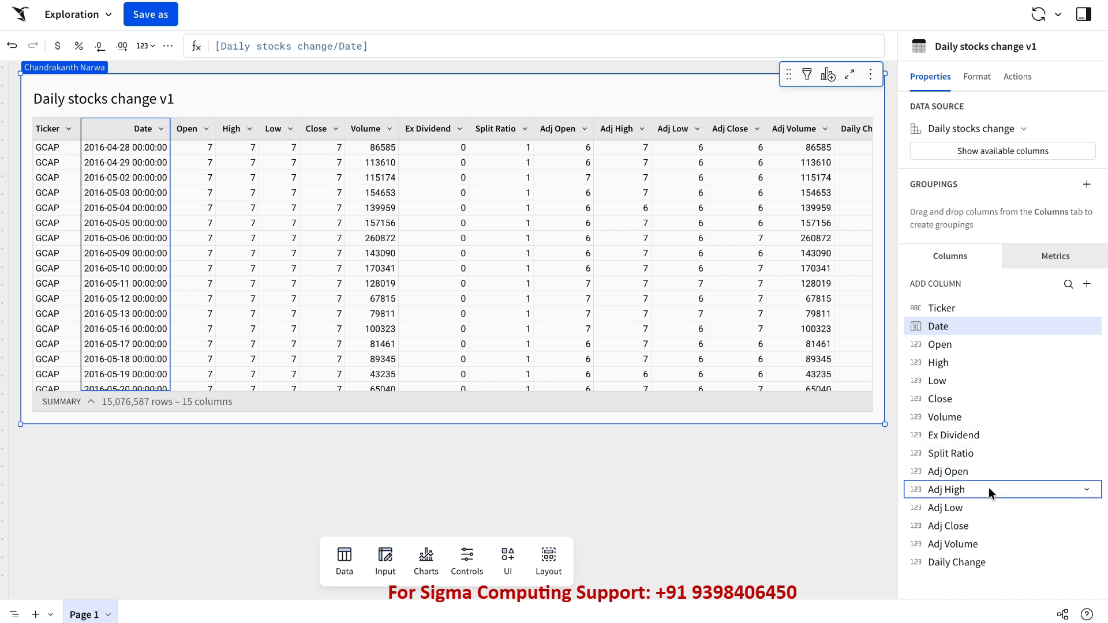
left_click(972, 493)
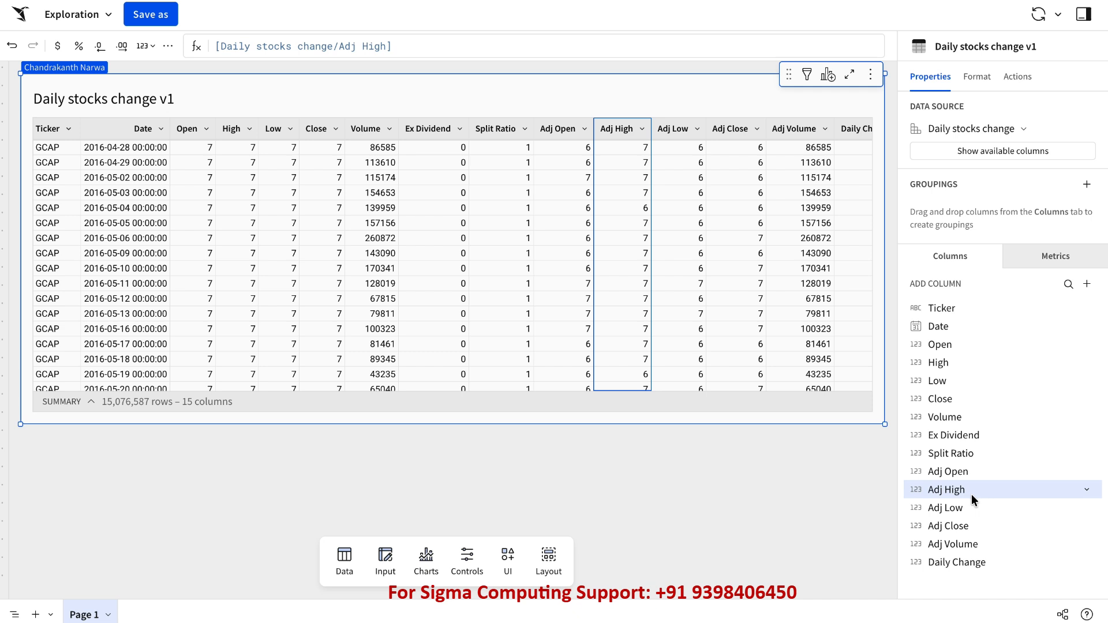
left_click(986, 567, "shift")
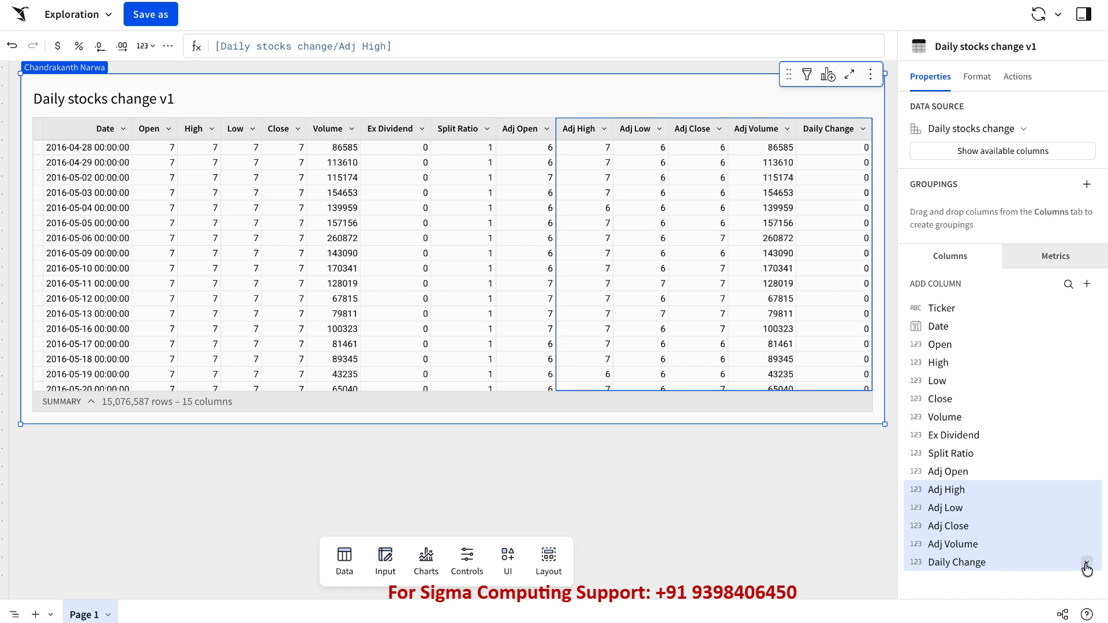
left_click(1087, 565)
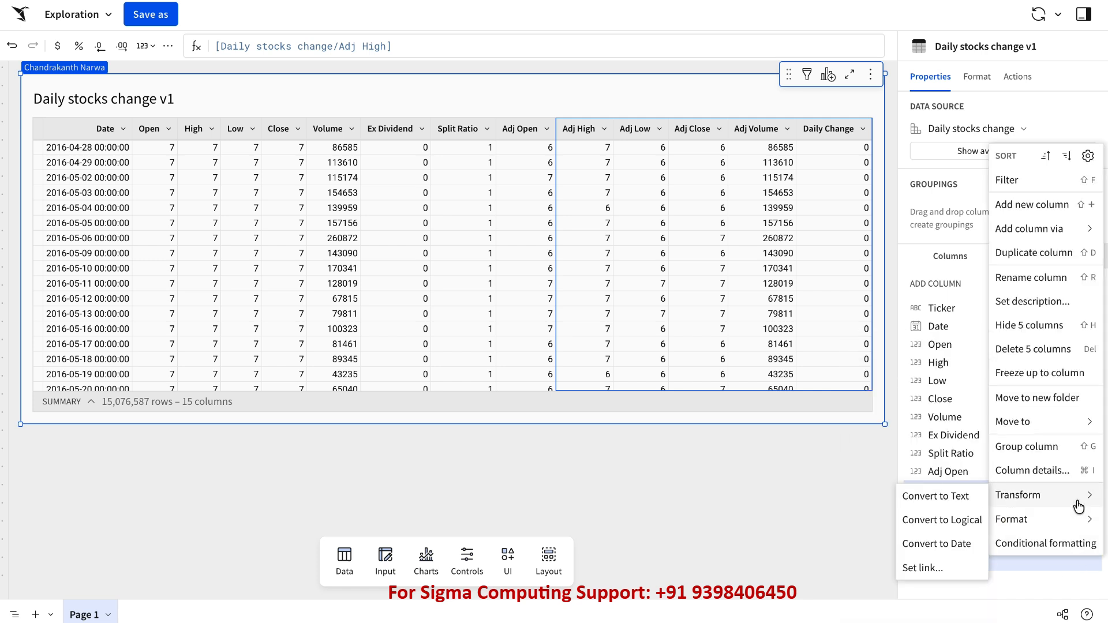
mouse_move(1028, 439)
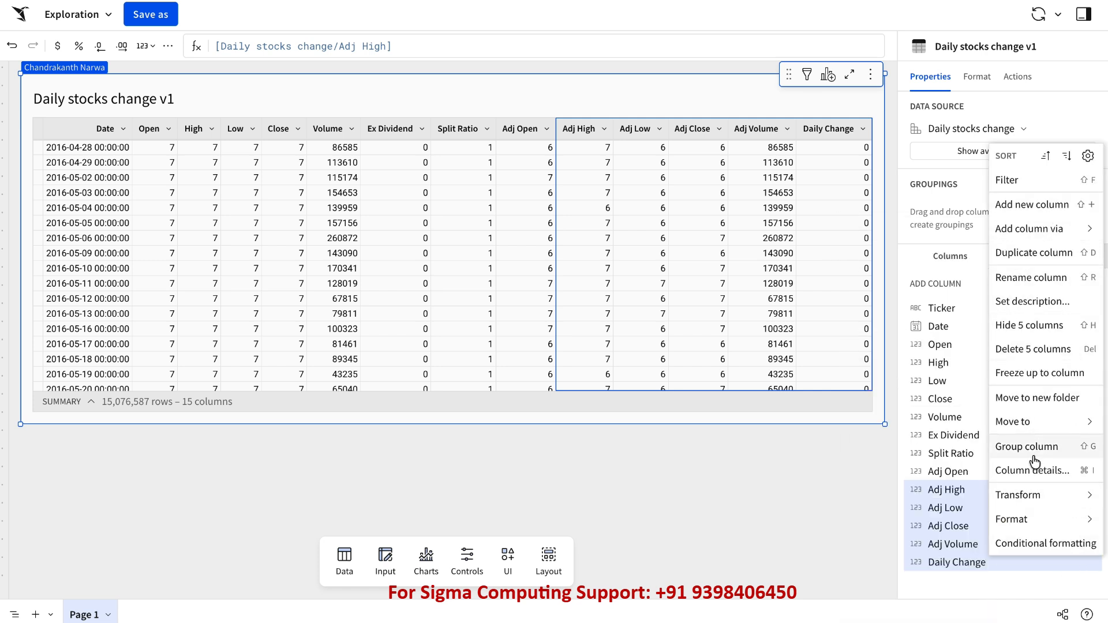
mouse_move(1057, 242)
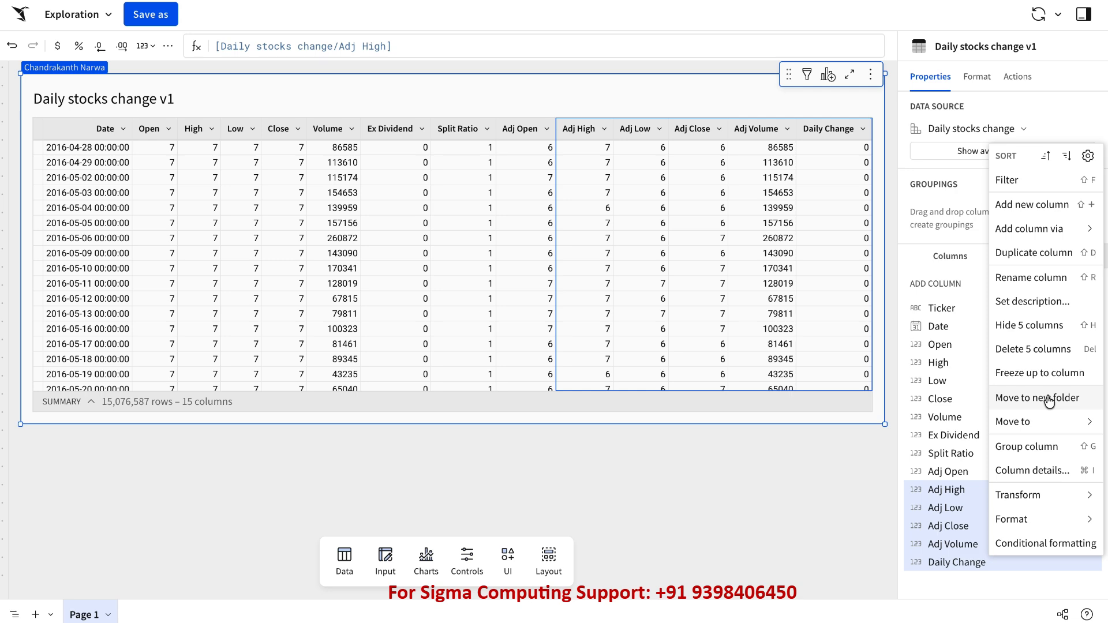
left_click(1054, 336)
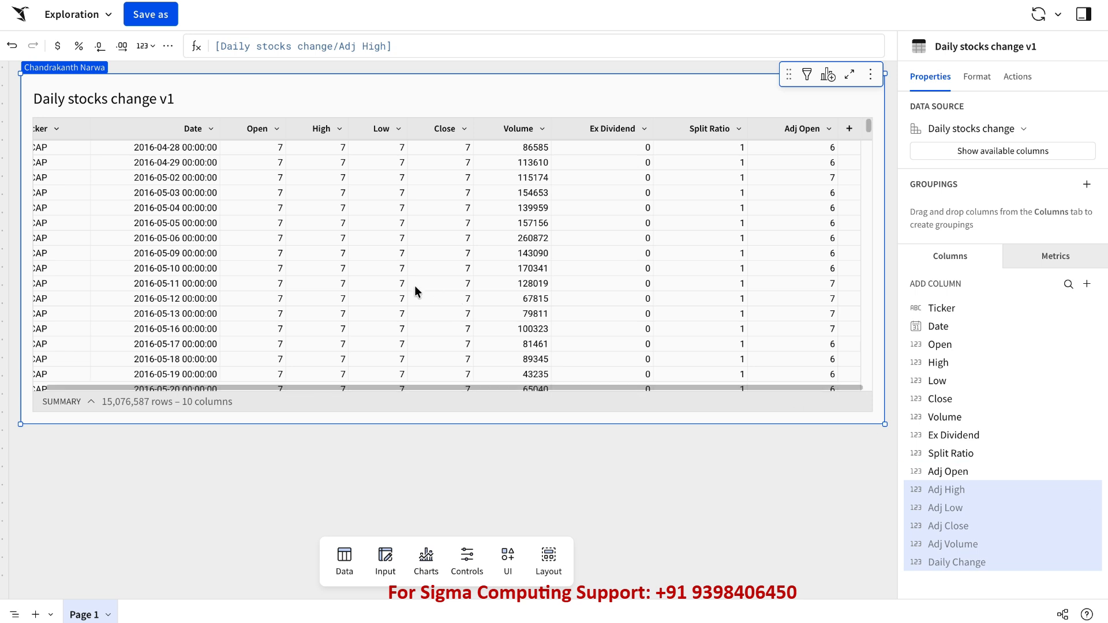
scroll(414, 286, "left", 1)
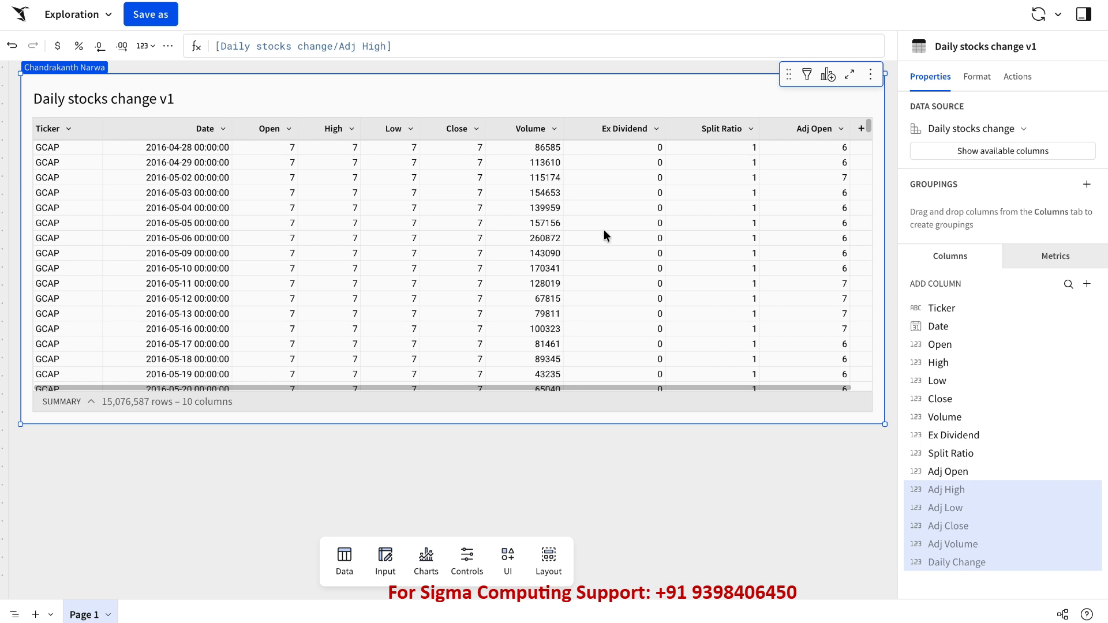
scroll(604, 231, "right", 1)
scroll(605, 230, "left", 1)
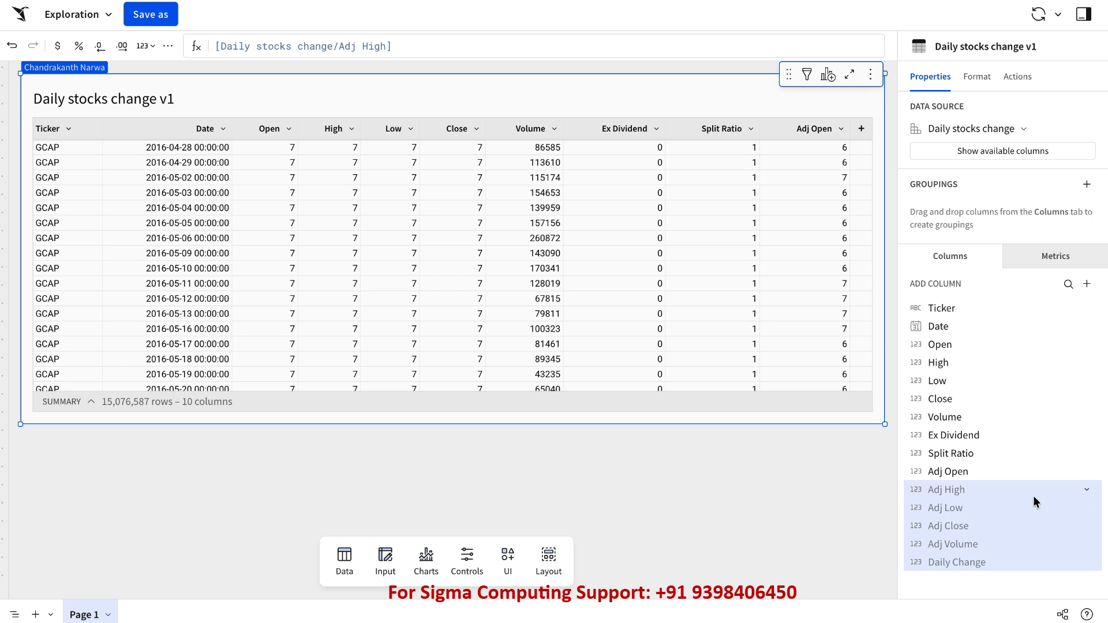
- Unhide the five columns from Adj High to Daily Change in the table
left_click(1087, 490)
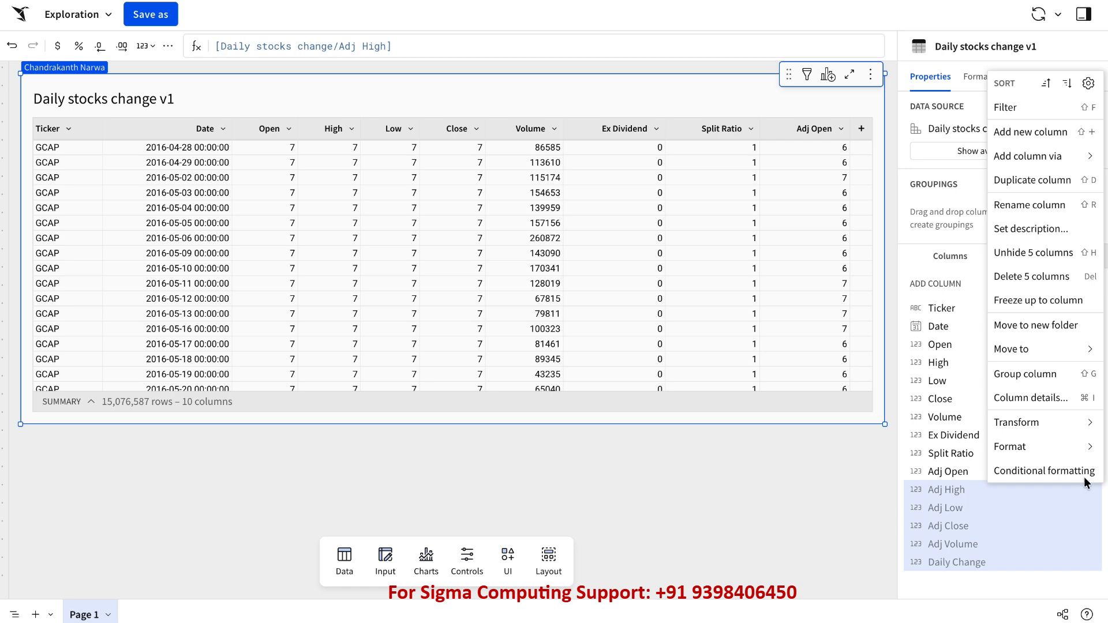
left_click(1049, 256)
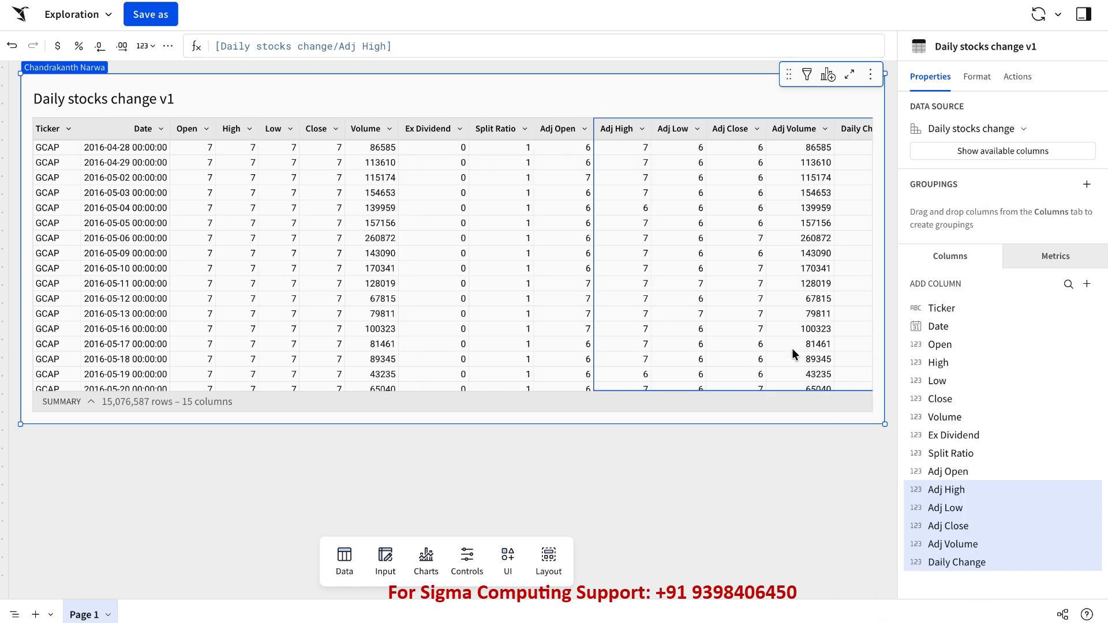
scroll(715, 299, "right", 3)
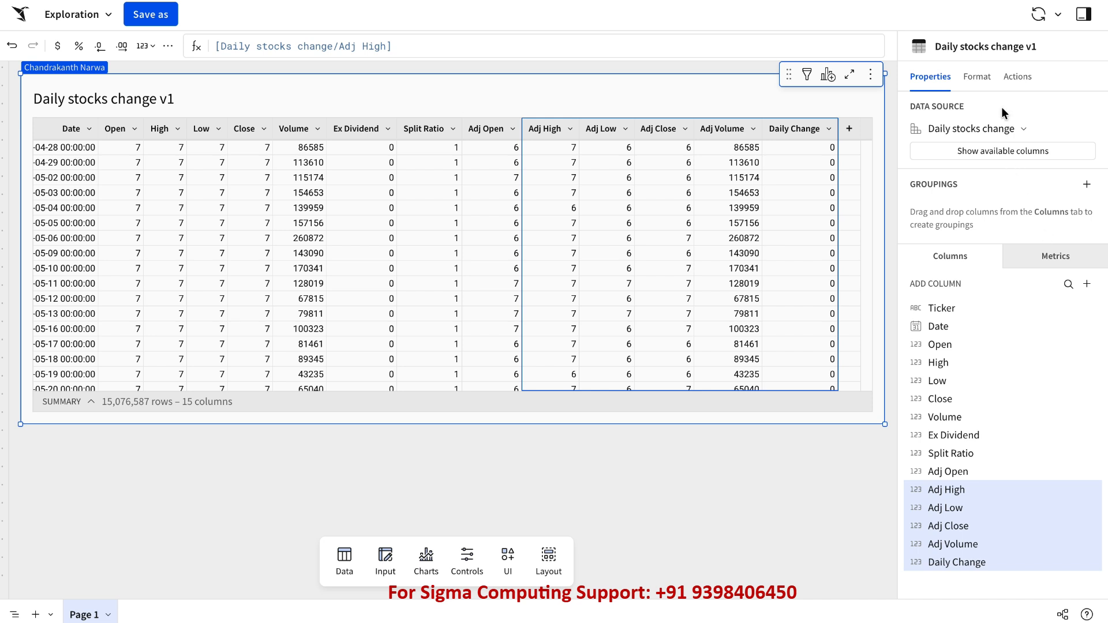
- Set the table's corner style to the most rounded option in its element style formatting
left_click(990, 85)
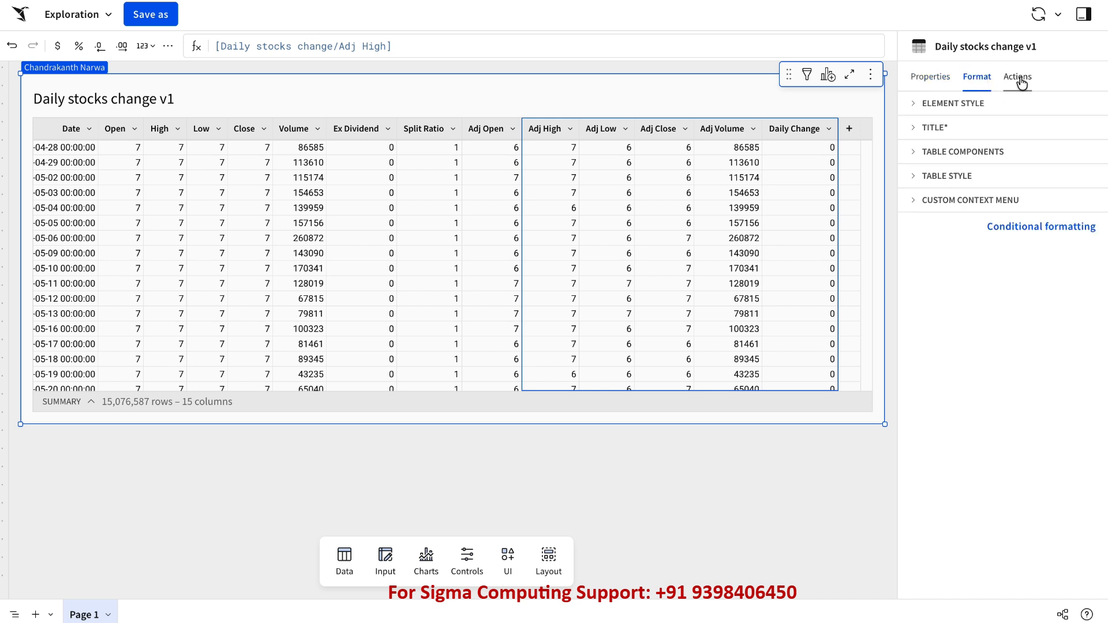
left_click(1020, 82)
left_click(978, 87)
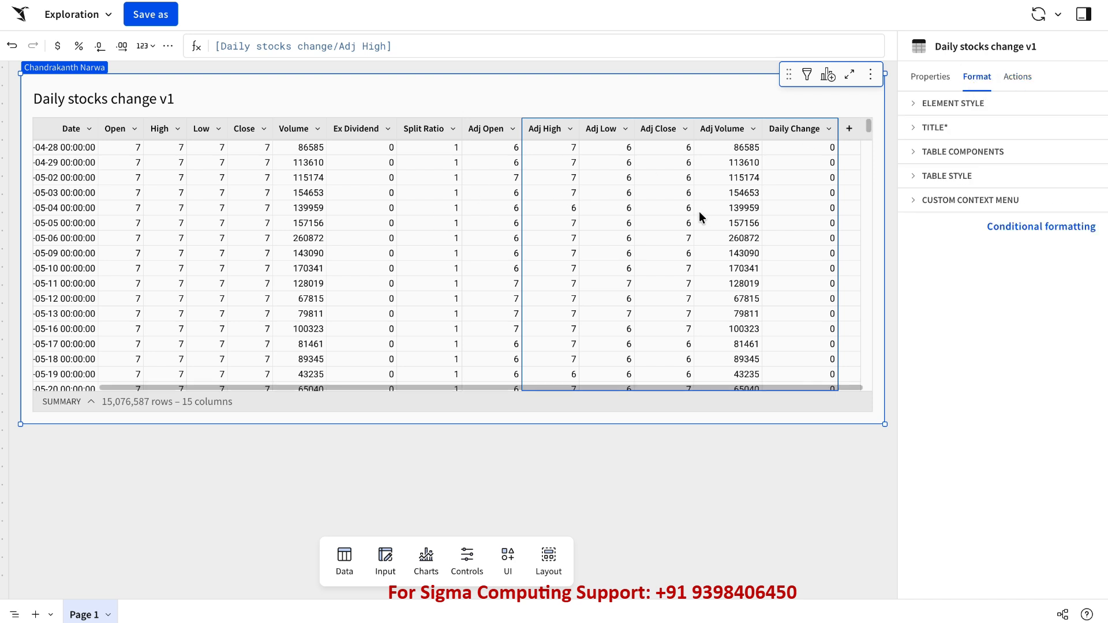
left_click(934, 110)
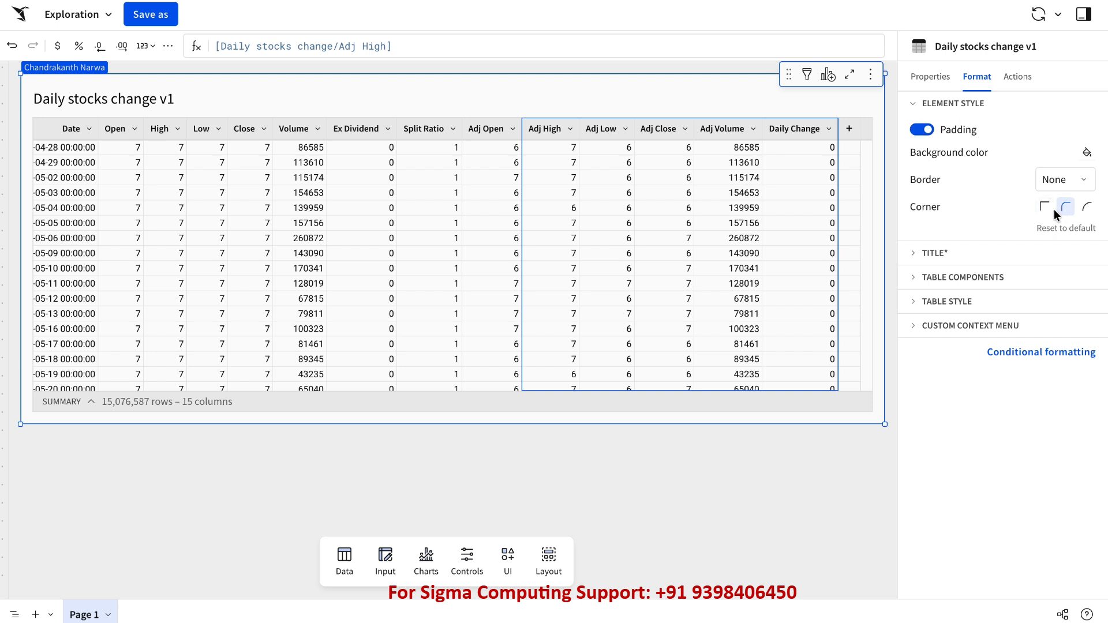
left_click(1087, 208)
left_click(629, 450)
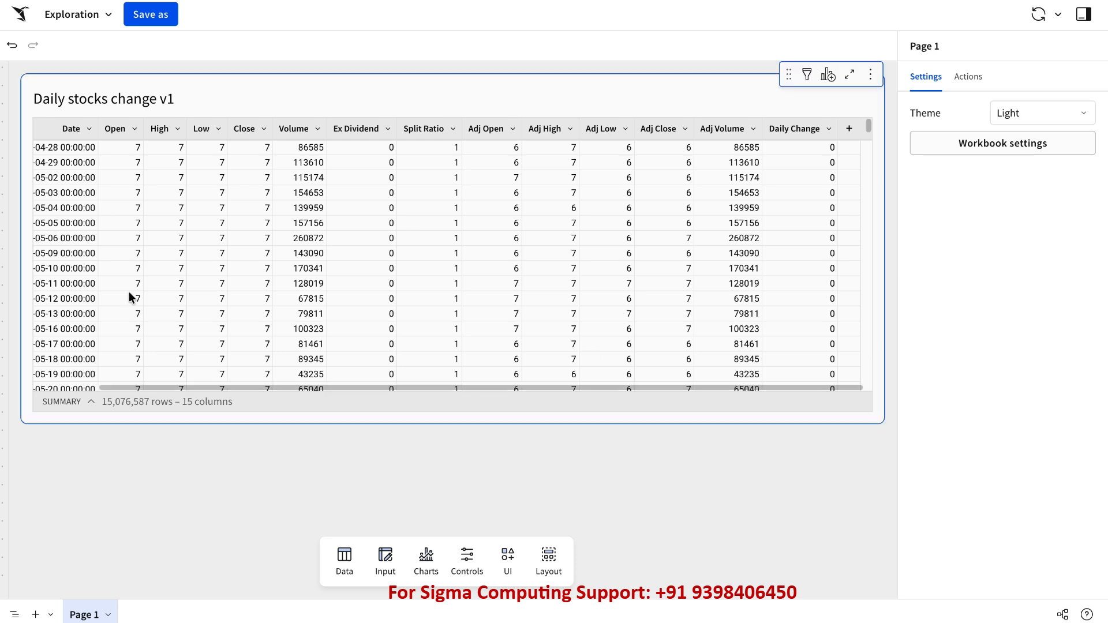
- Change the table's title to "Daily stocks change v2" in its title formatting
left_click(739, 99)
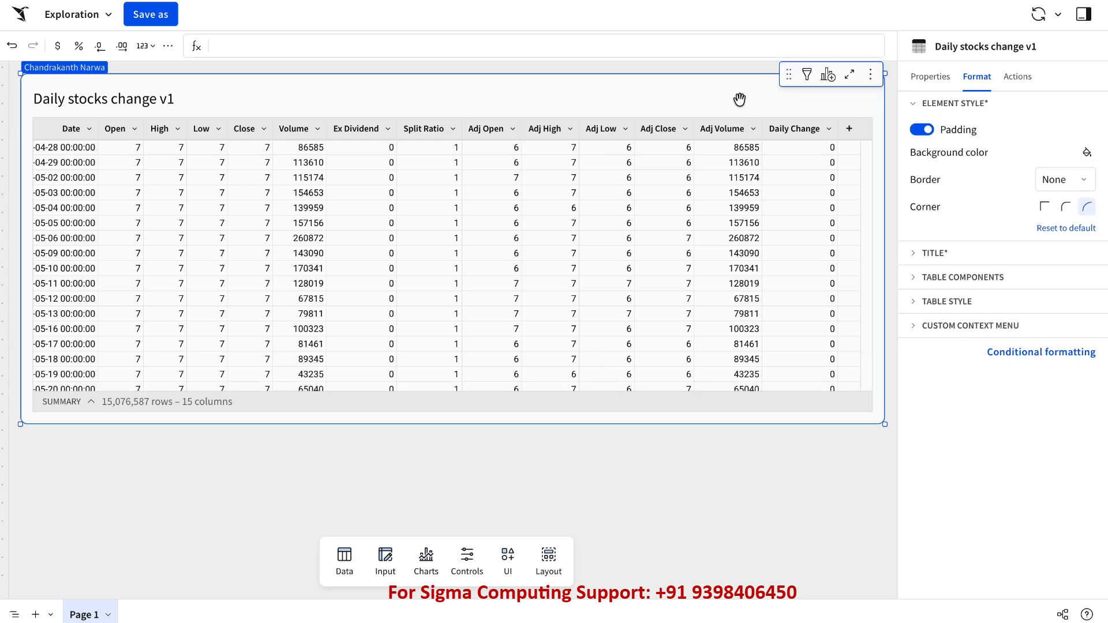
left_click(913, 254)
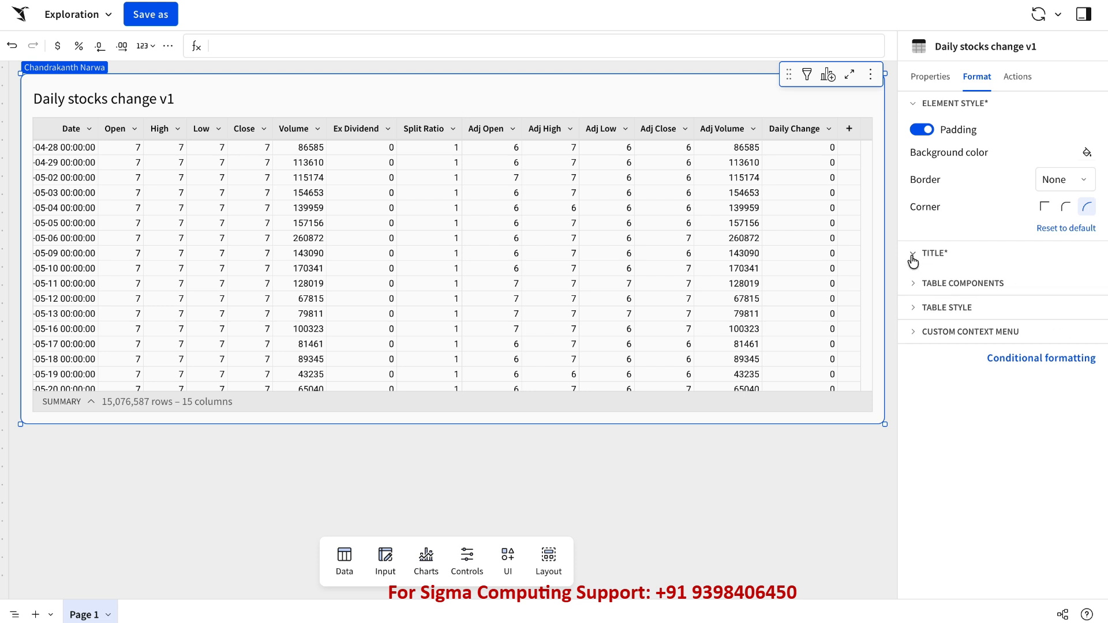
left_click(1027, 307)
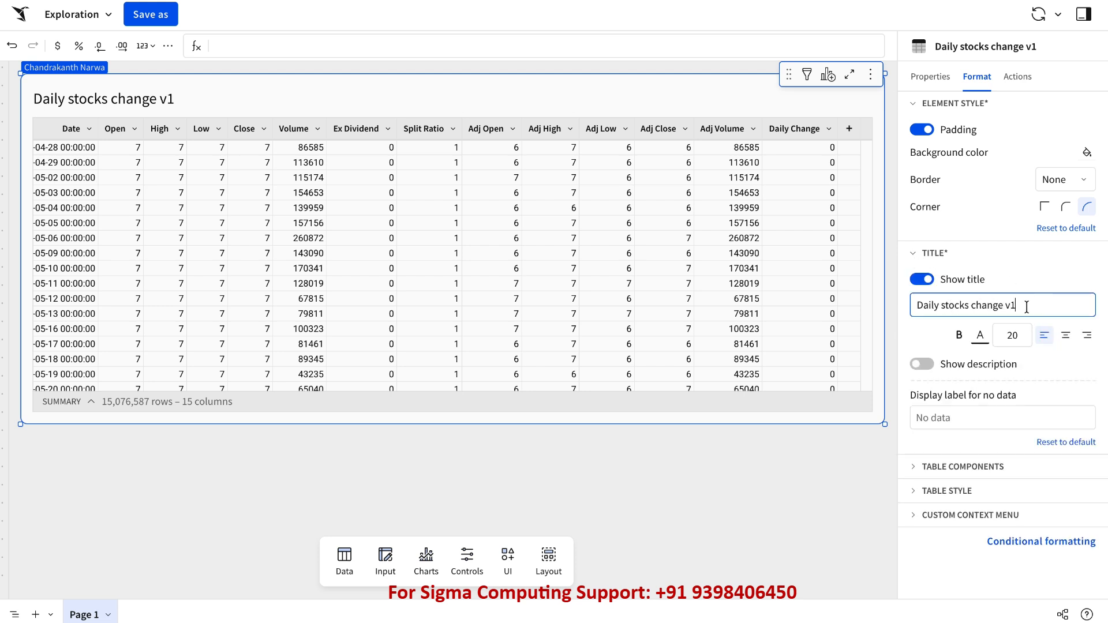
key("BackSpace")
key("BackSpace")
type("v2")
- Set the table title's font size to 24 and center-align it
left_click(1018, 340)
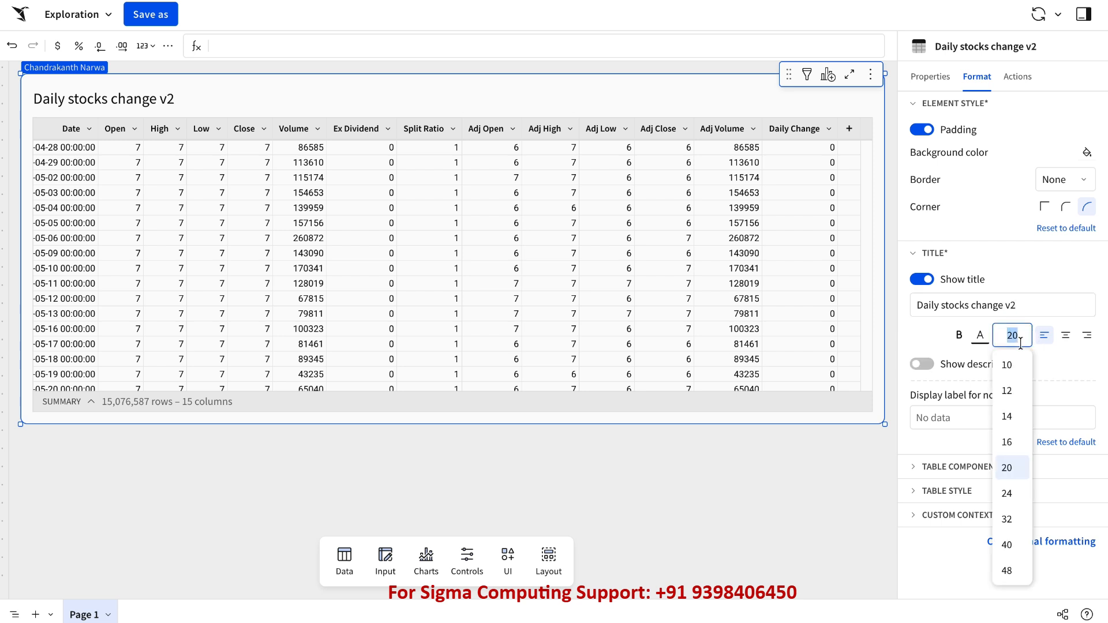
left_click(1011, 495)
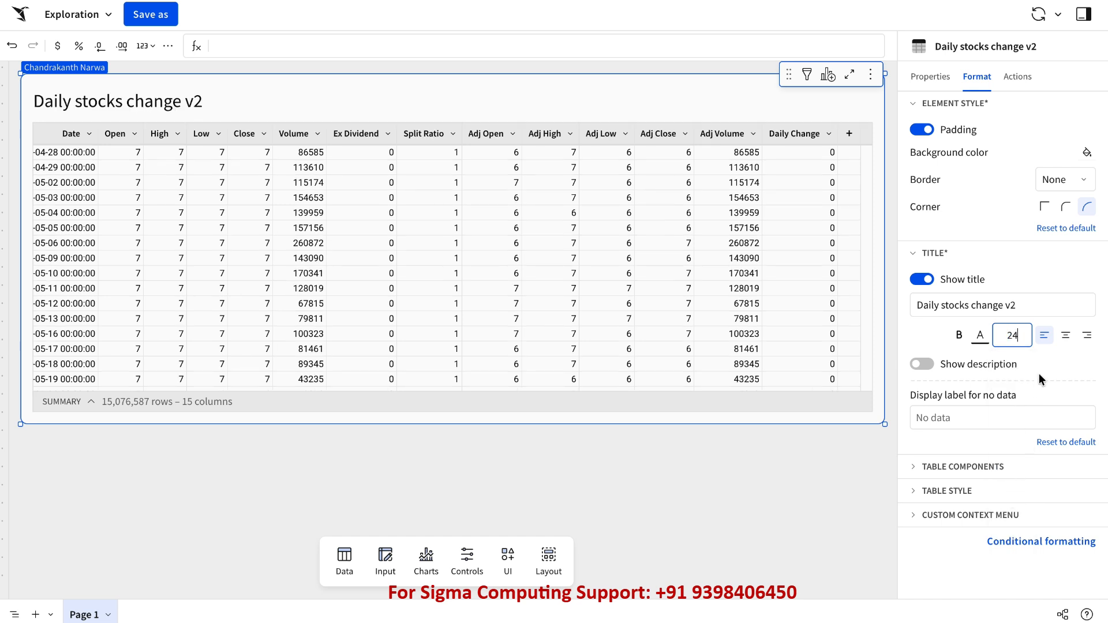
left_click(1068, 343)
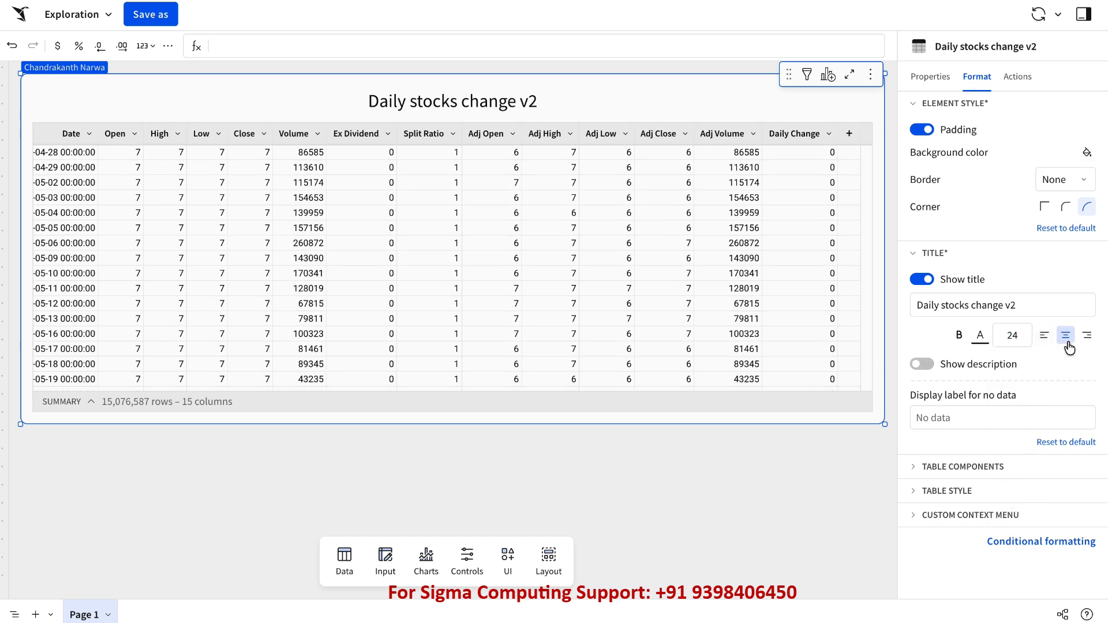
- Show a description on the table reading "This is my daily stocks table"
left_click(926, 365)
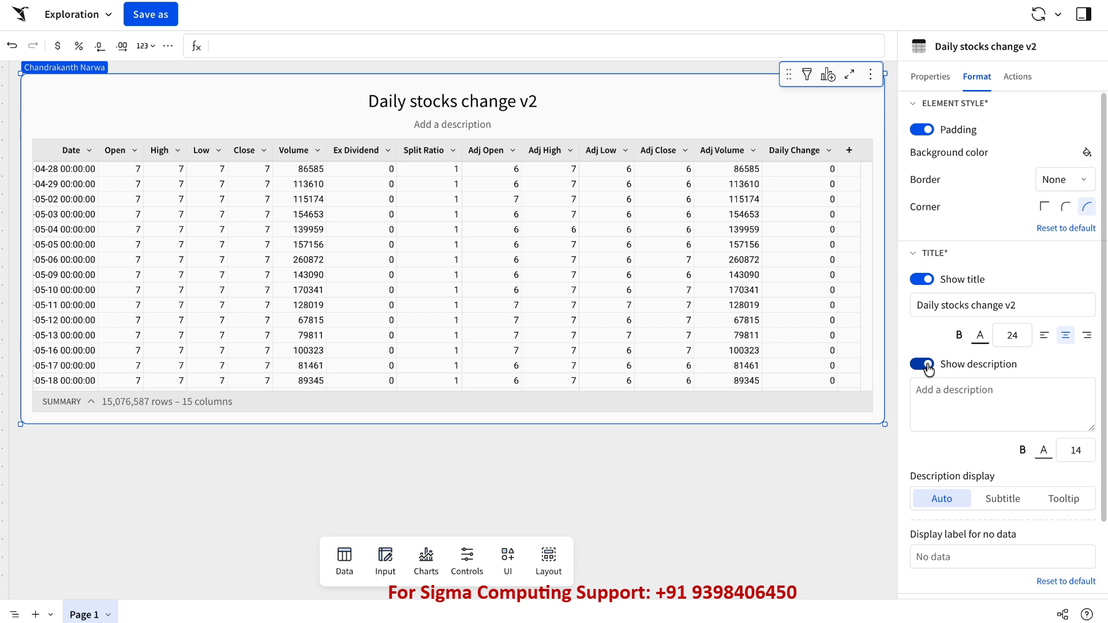
left_click(947, 392)
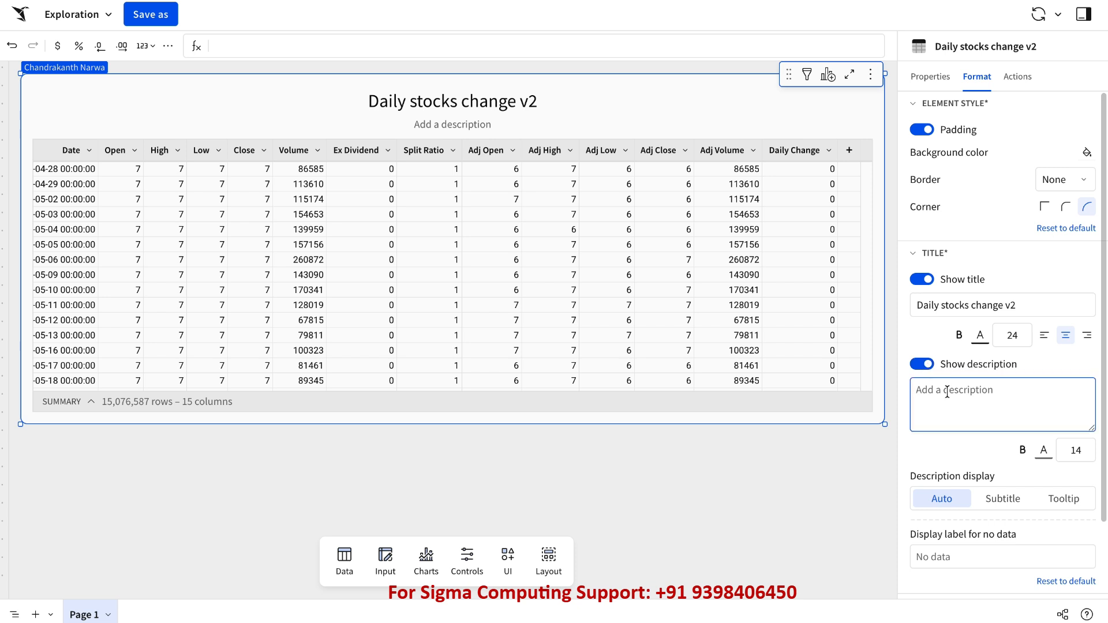
type("This is my daily stocks table")
left_click(939, 460)
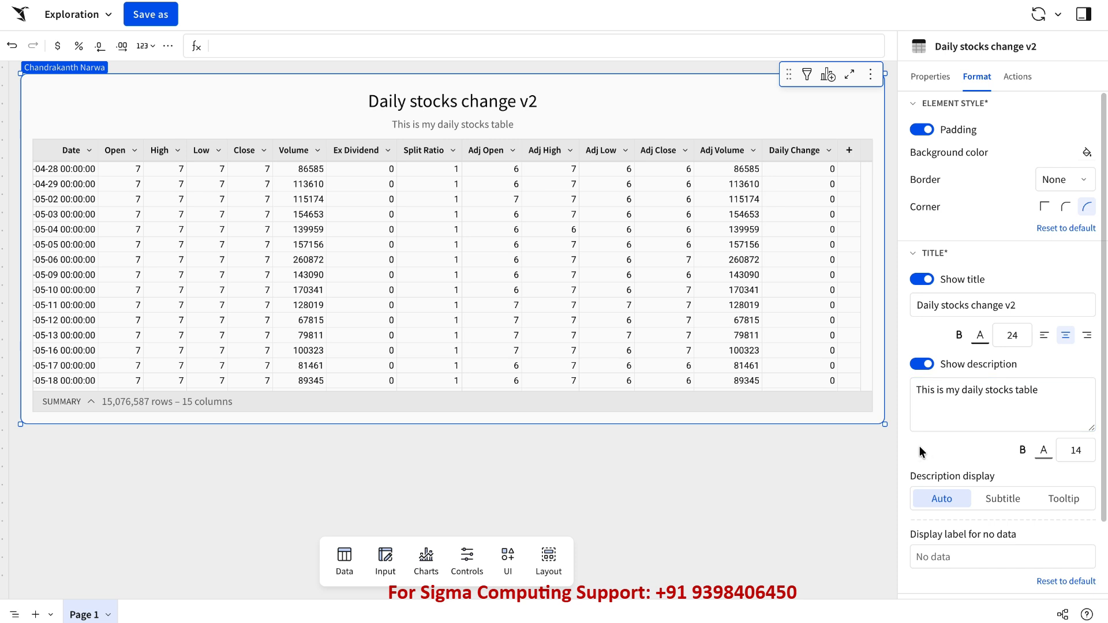
- Try bold text and the Subtitle and Tooltip displays on the description, returning it to regular weight and Auto display
left_click(1022, 451)
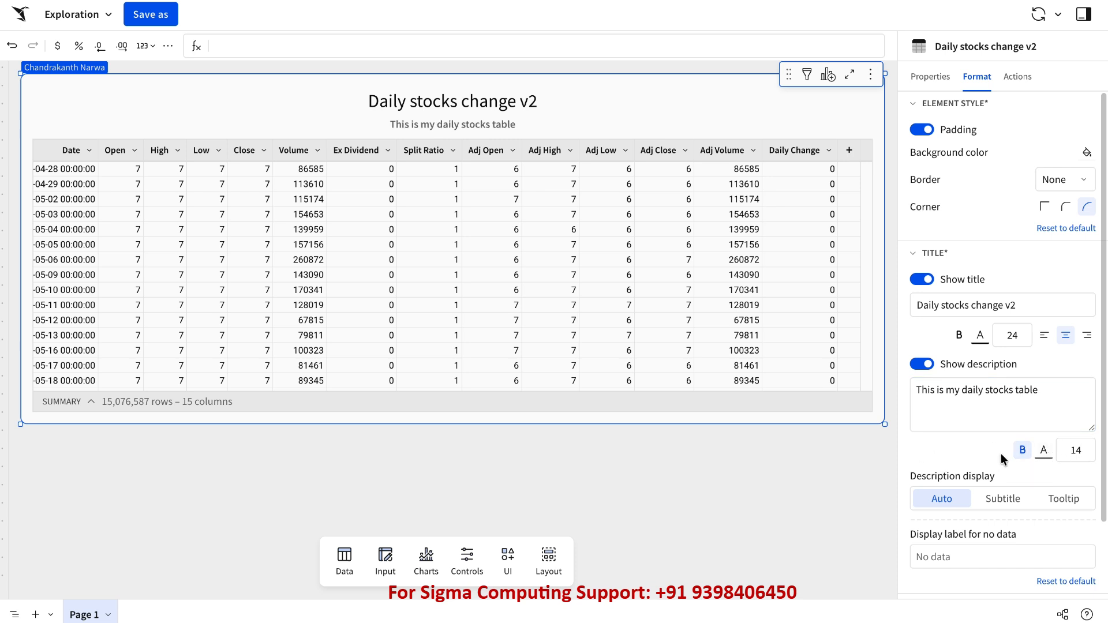
left_click(1022, 450)
scroll(997, 448, "down", 1)
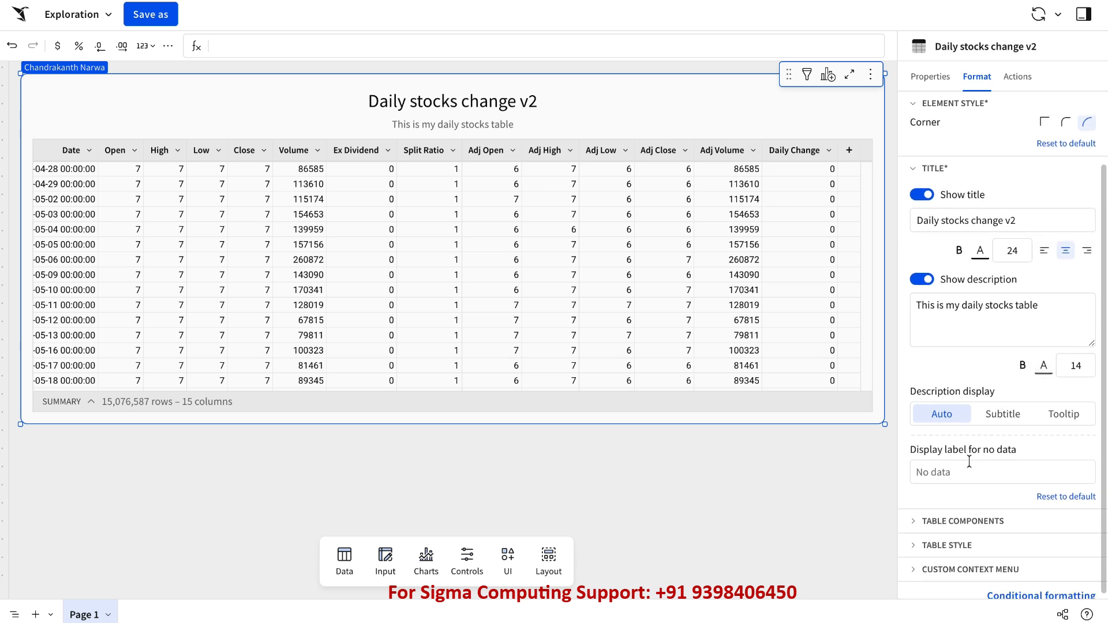
left_click(1002, 415)
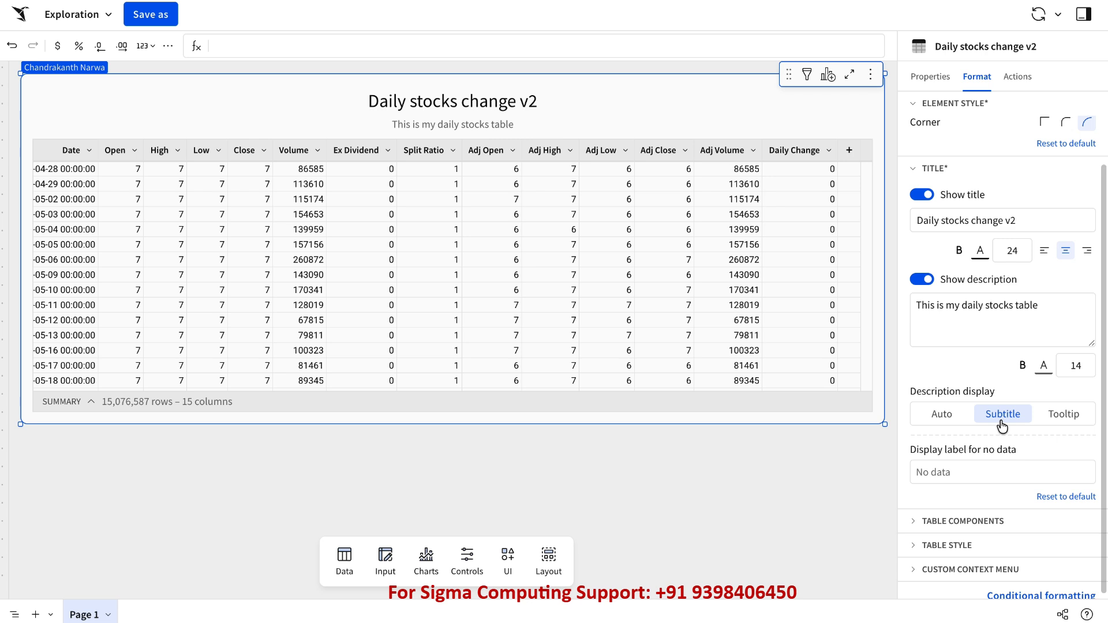
left_click(1064, 415)
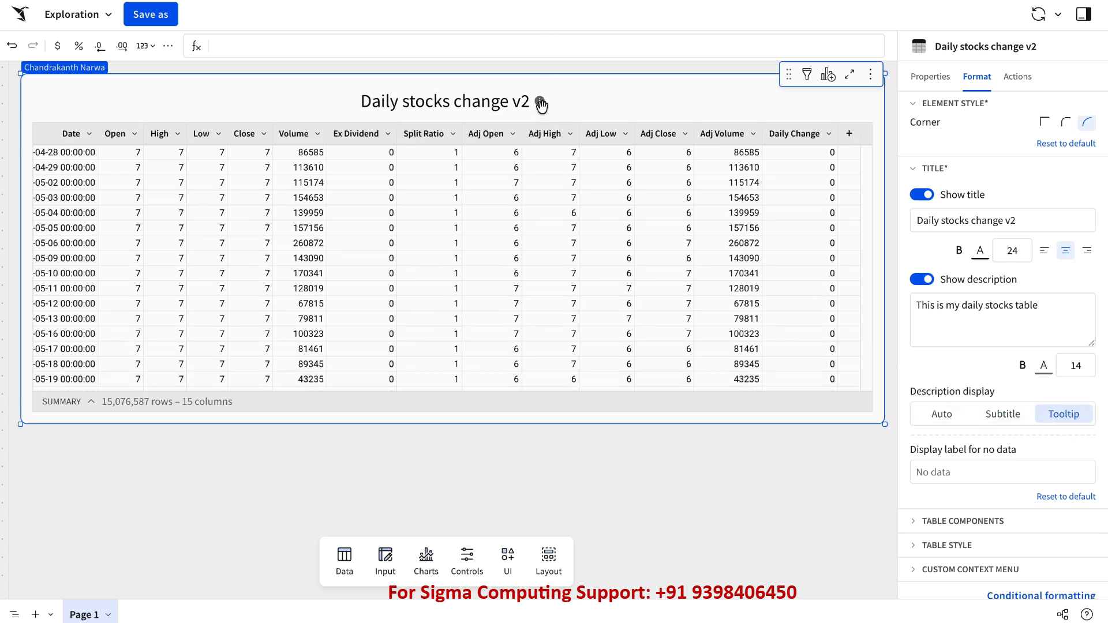
left_click(942, 414)
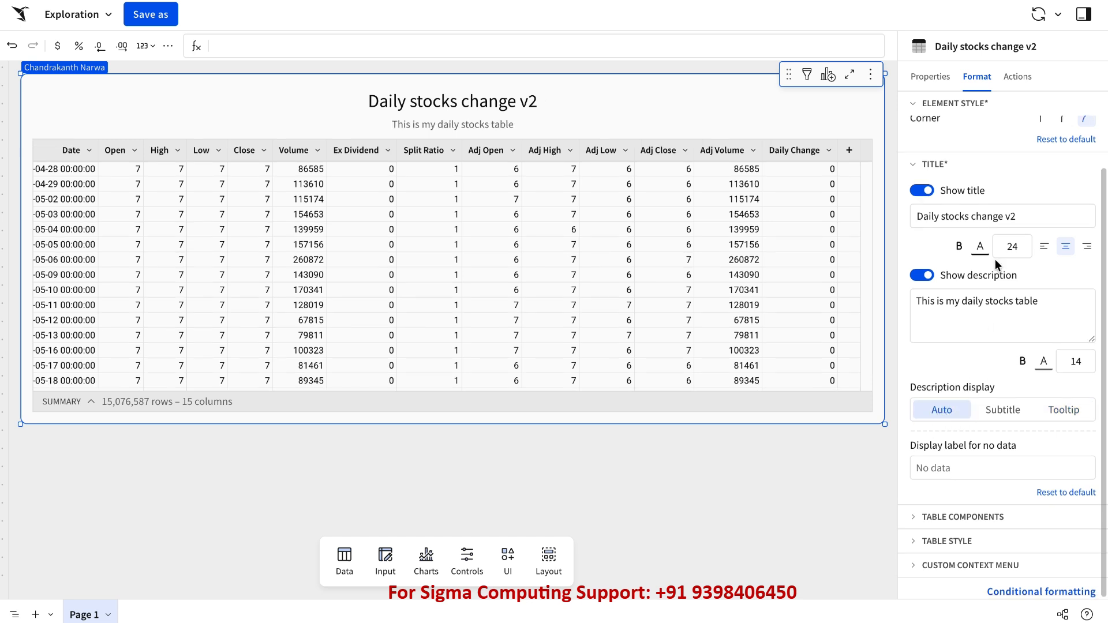
- Hide the table's summary bar through the table components settings and show it again
scroll(995, 259, "up", 1)
left_click(918, 104)
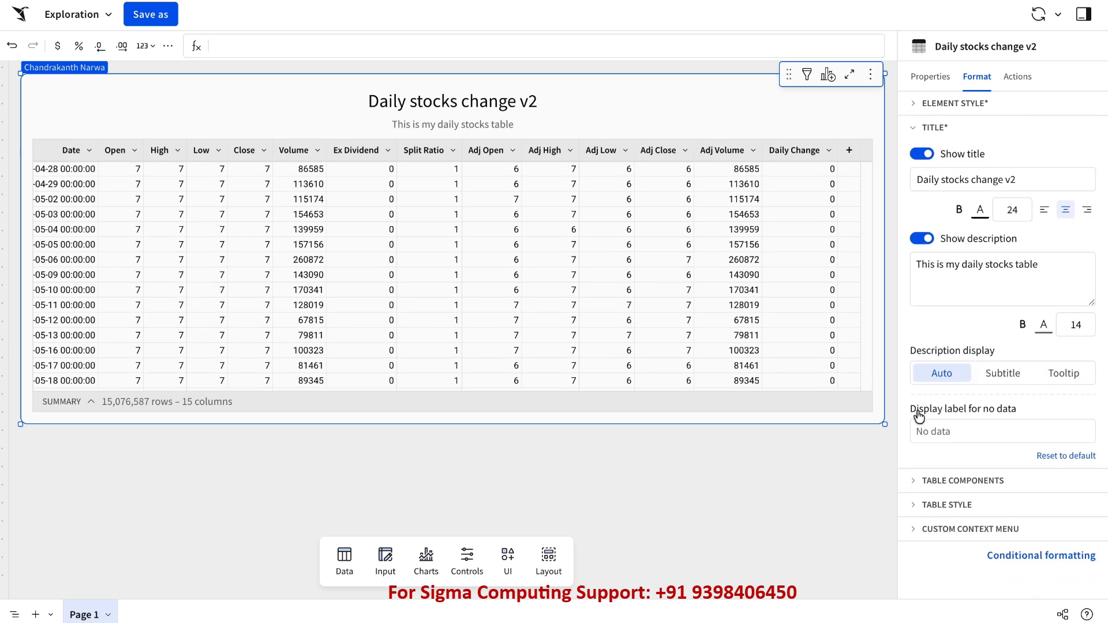
left_click(913, 482)
scroll(997, 494, "down", 1)
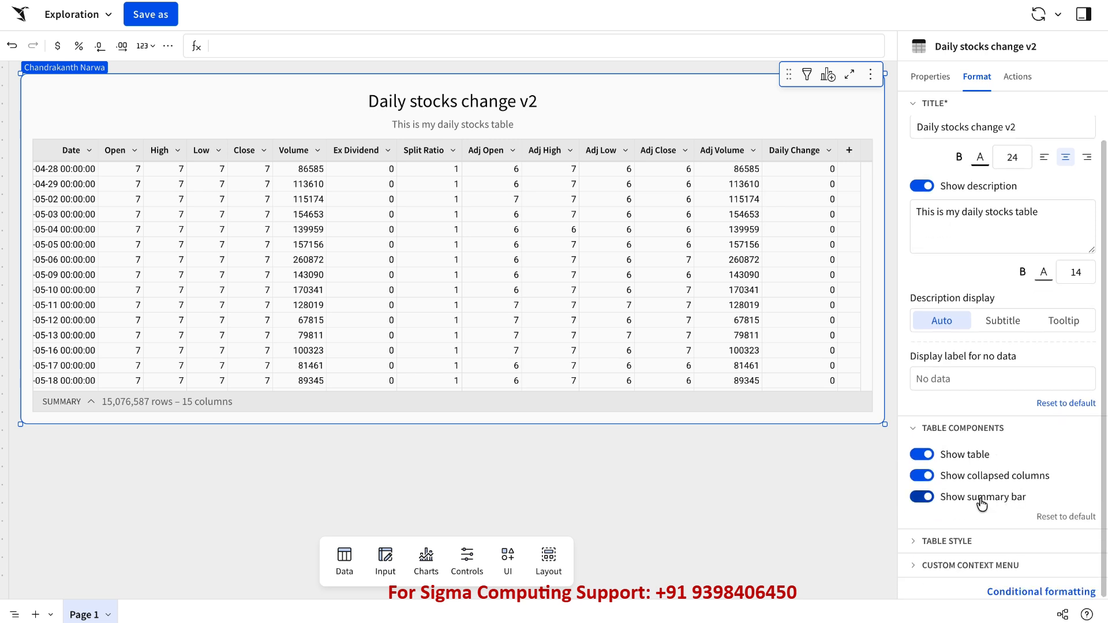
left_click(924, 497)
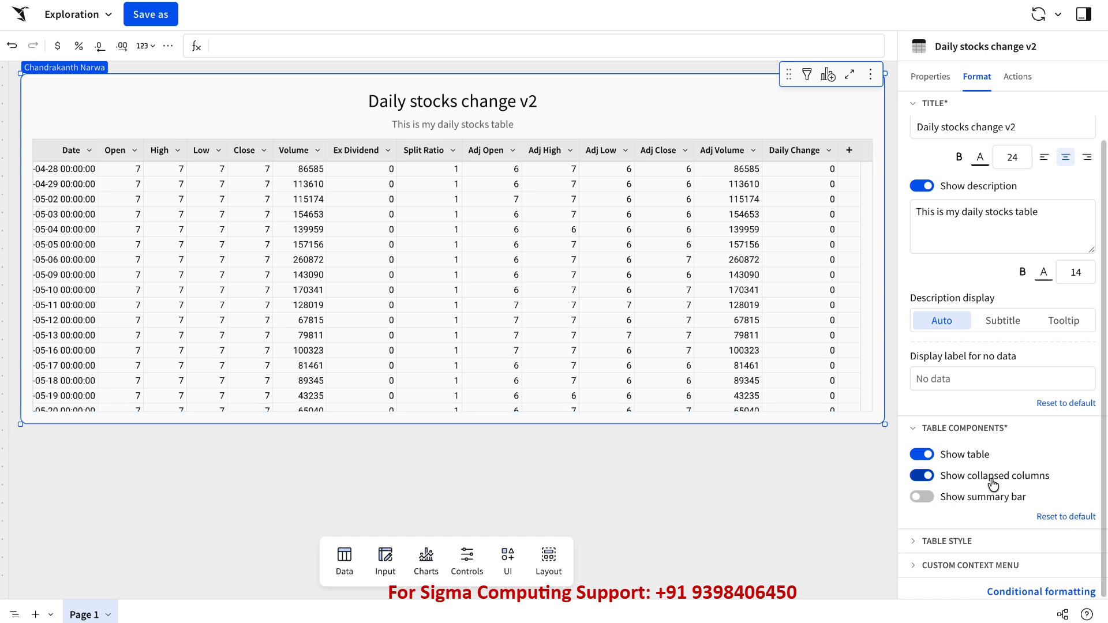
left_click(924, 497)
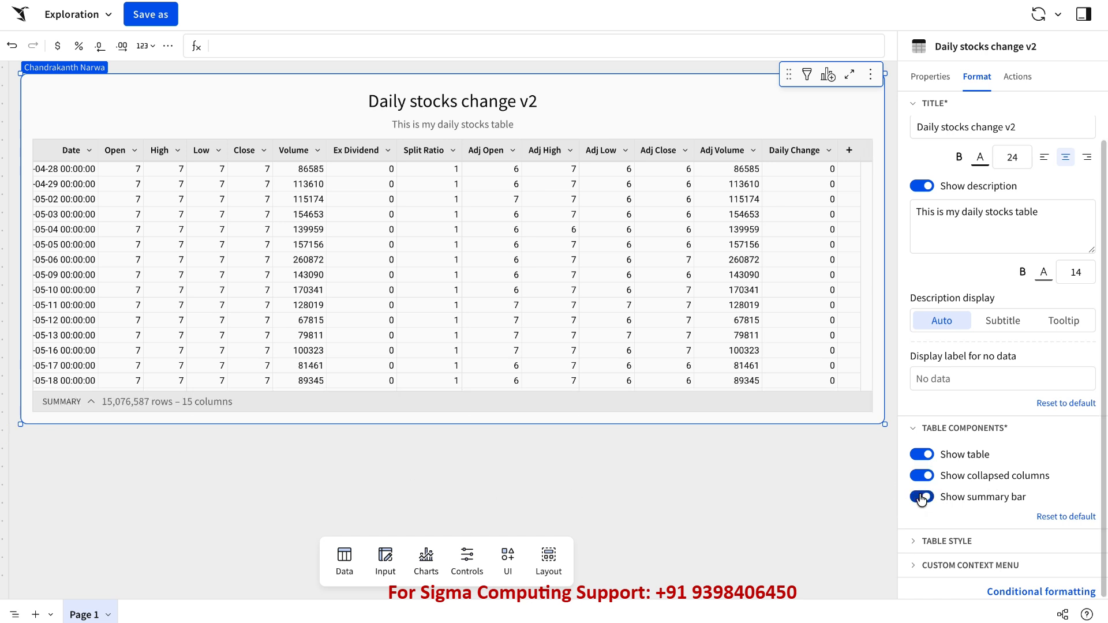
- Expand the summary bar, add a sum of the Volume column to it, and delete that summary again
left_click(92, 406)
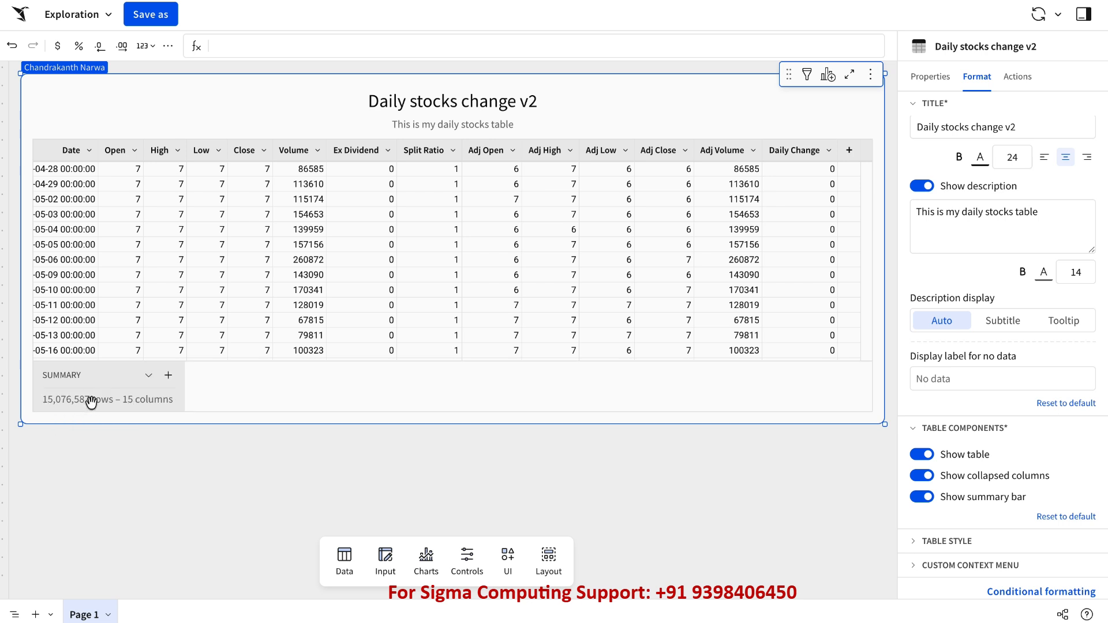
left_click(168, 375)
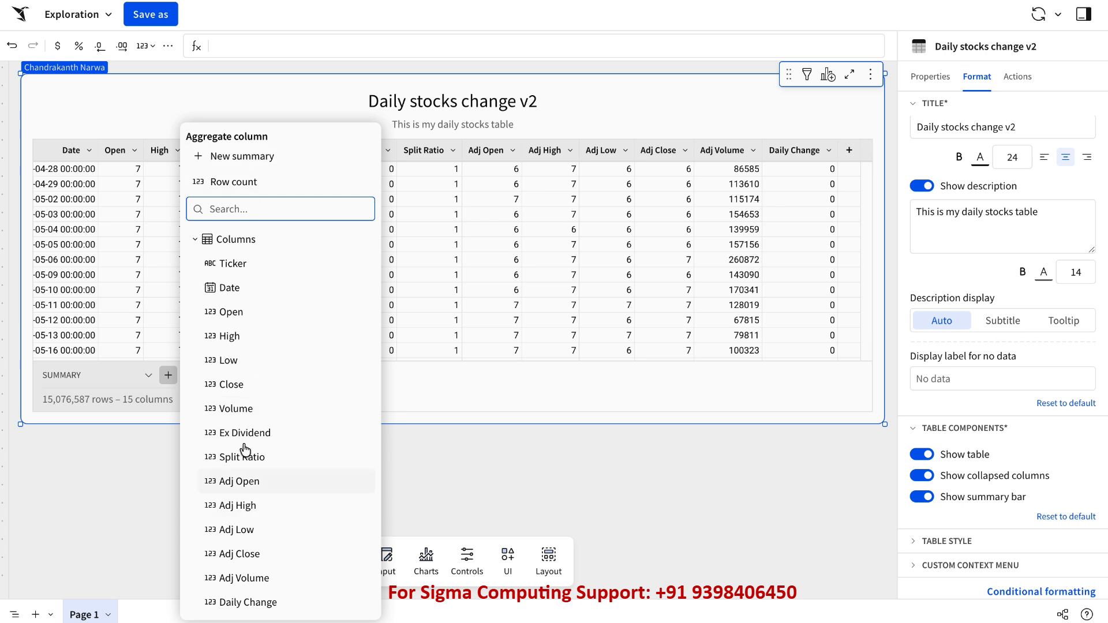
left_click(244, 407)
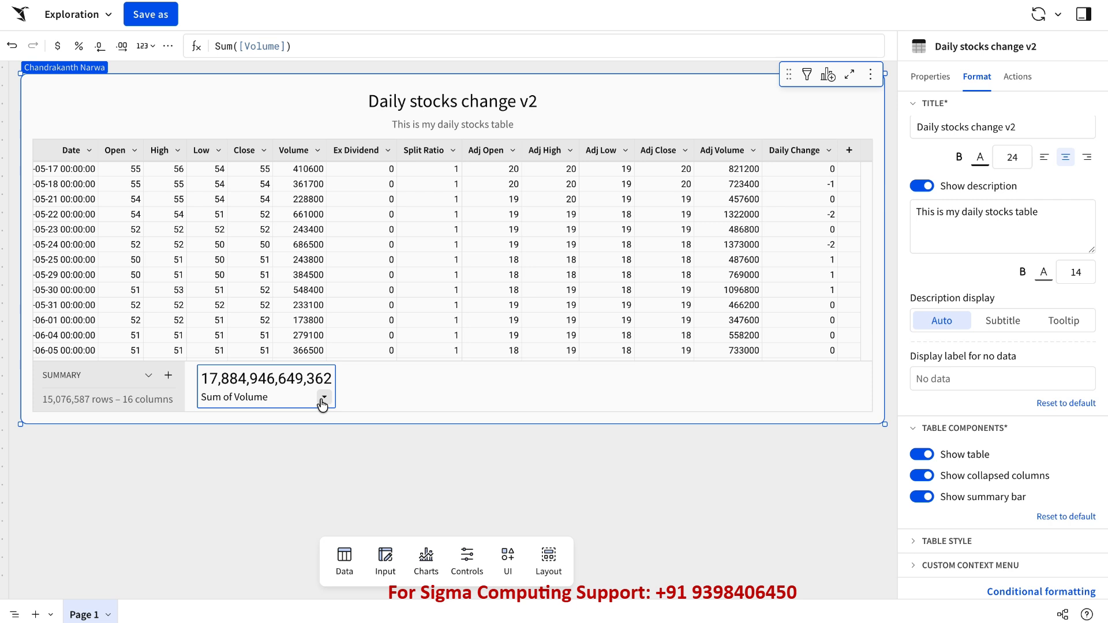
left_click(323, 400)
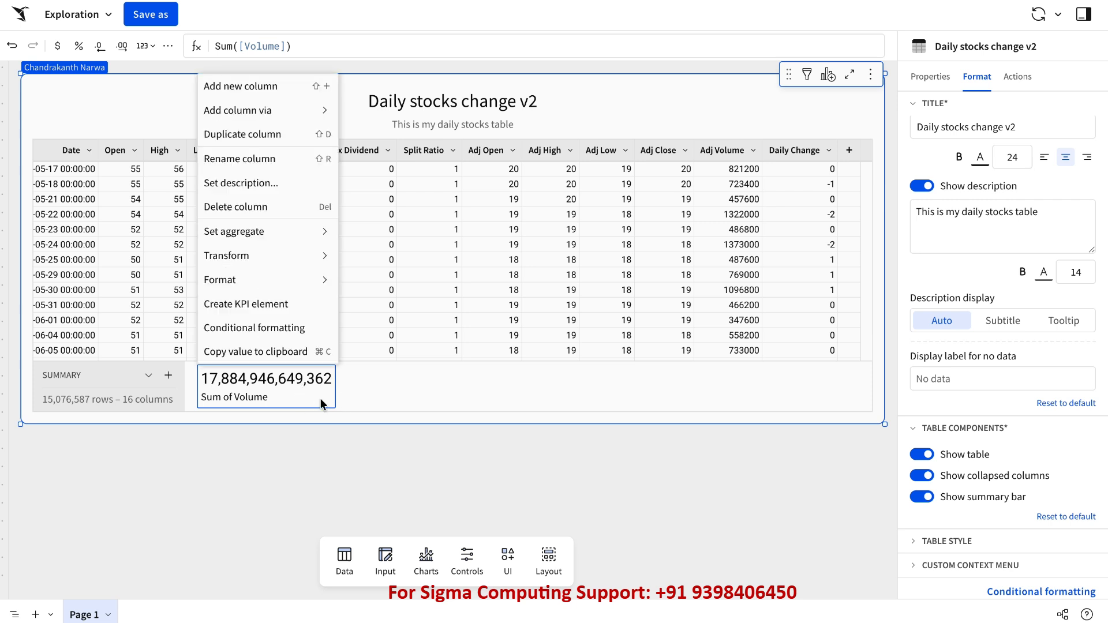
left_click(265, 209)
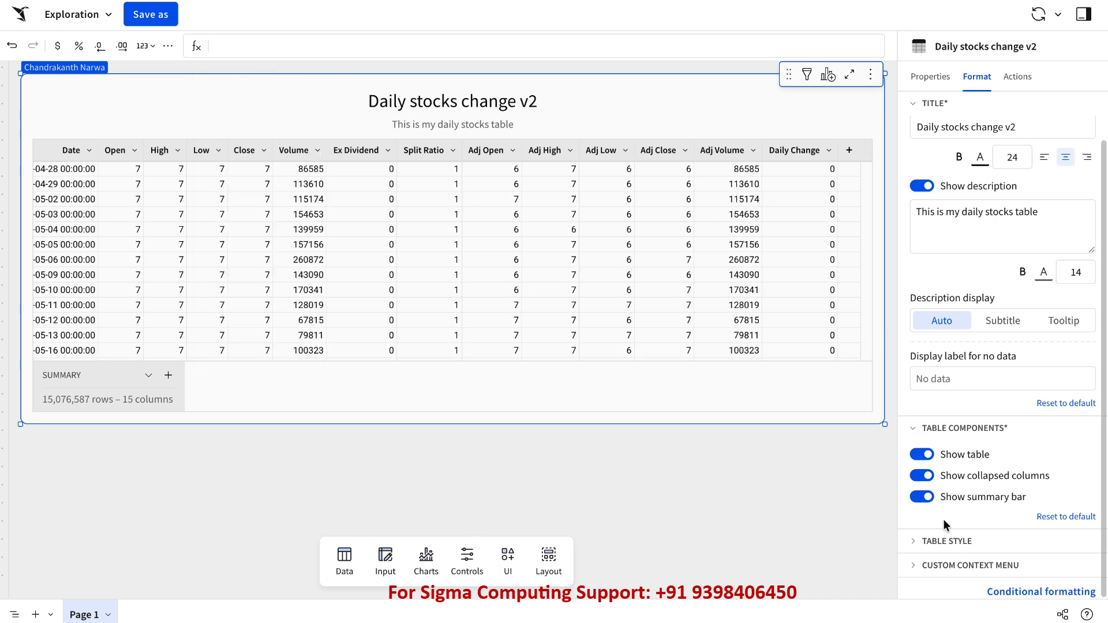
- Try the table style without any grid lines and restore the full grid
left_click(920, 541)
scroll(918, 545, "down", 4)
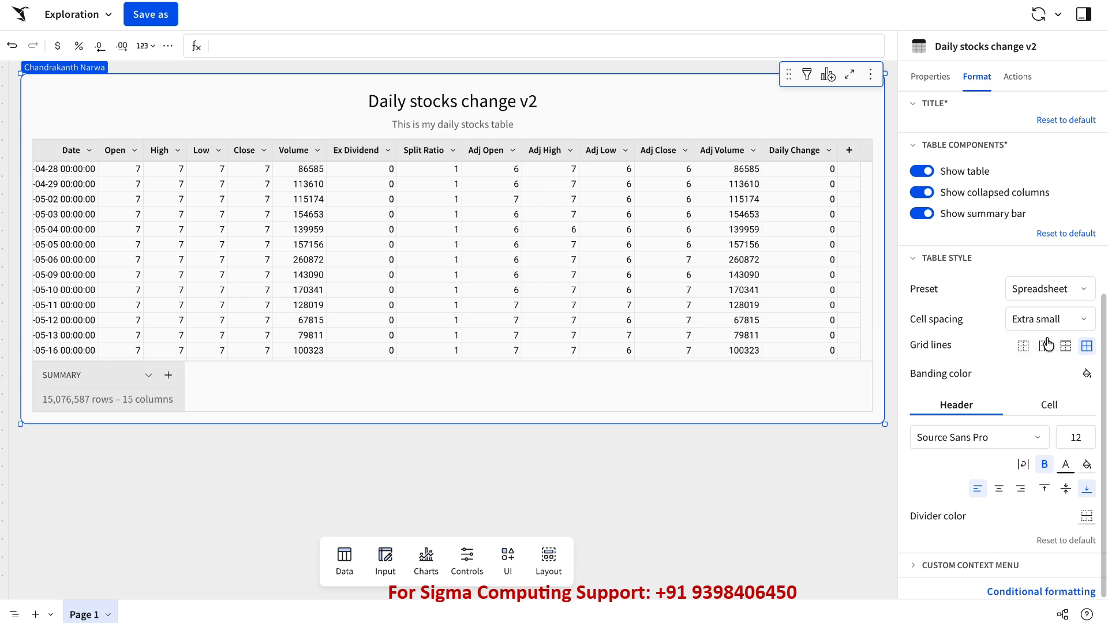
left_click(1024, 347)
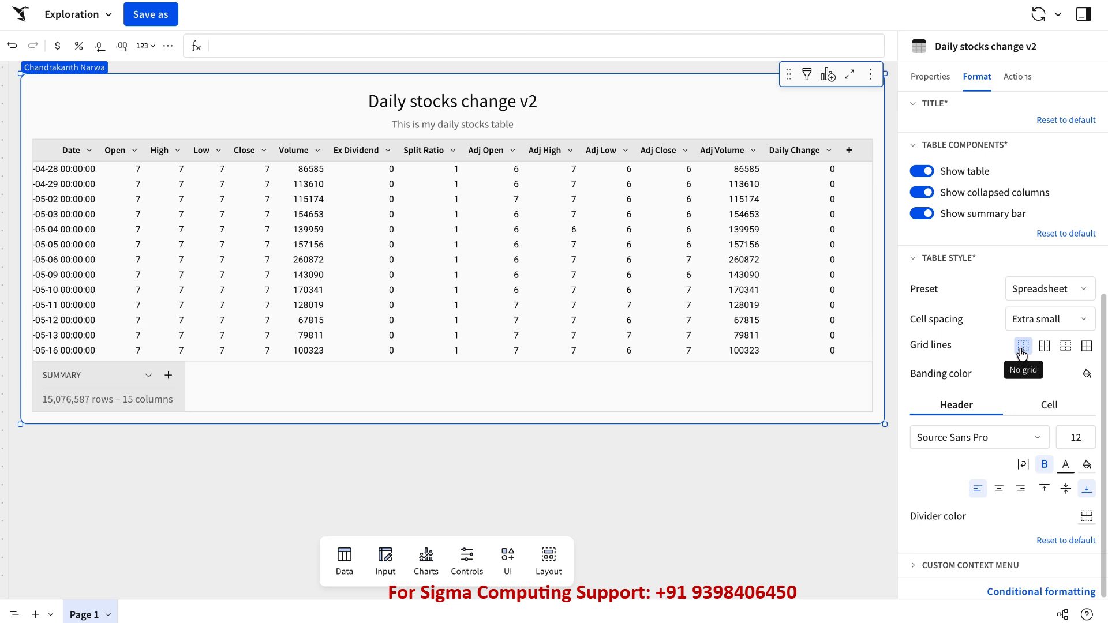
left_click(1087, 350)
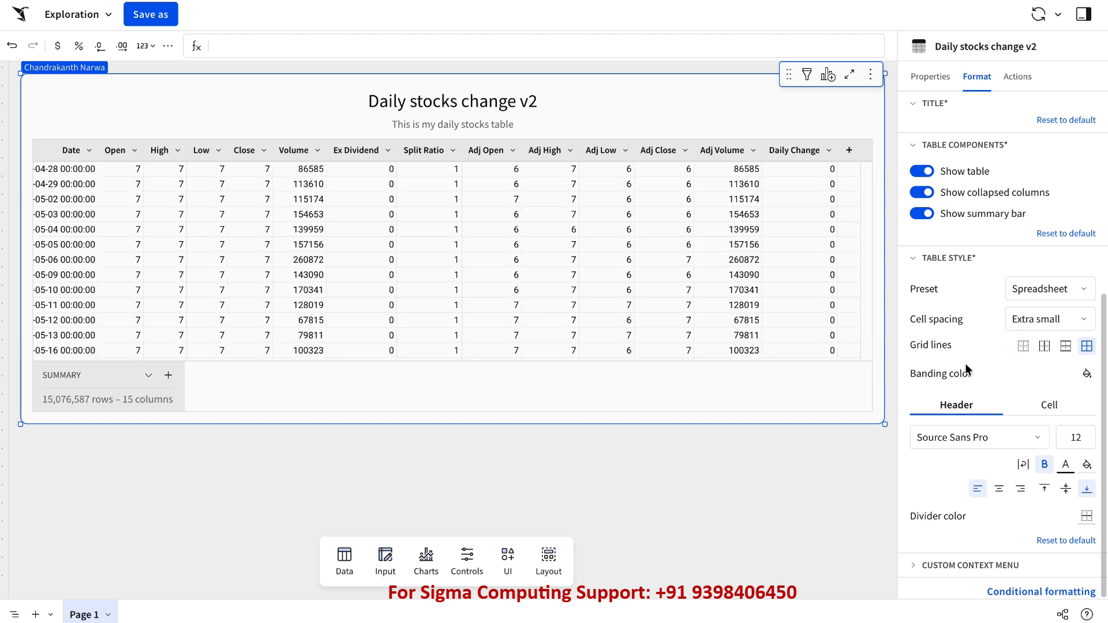
- Set the table's cell spacing to Small
left_click(1079, 321)
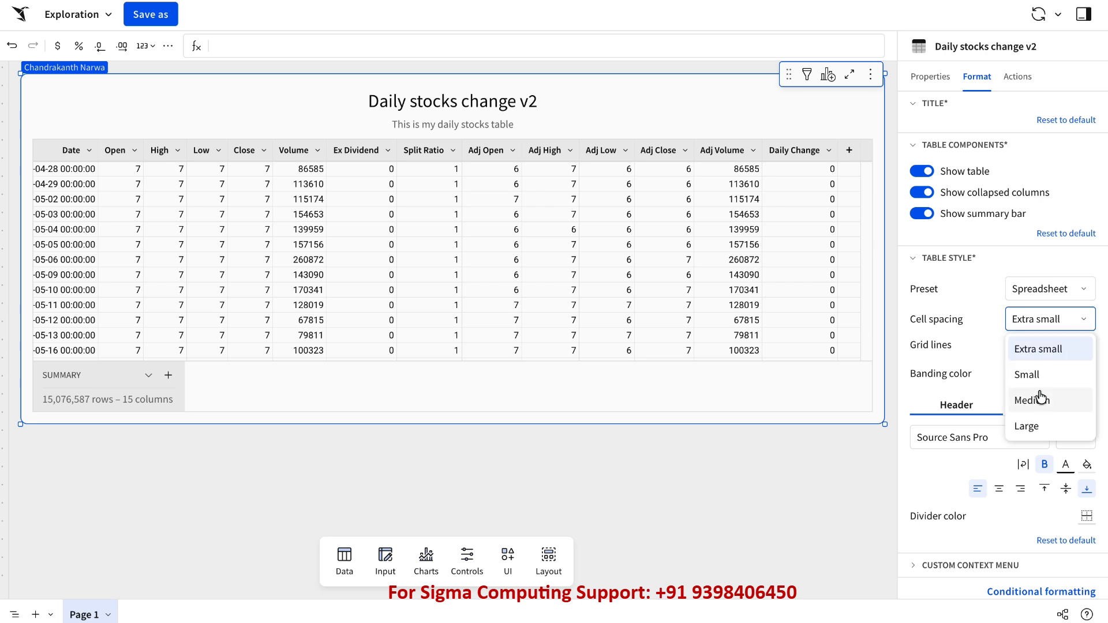
left_click(1038, 382)
left_click(1057, 328)
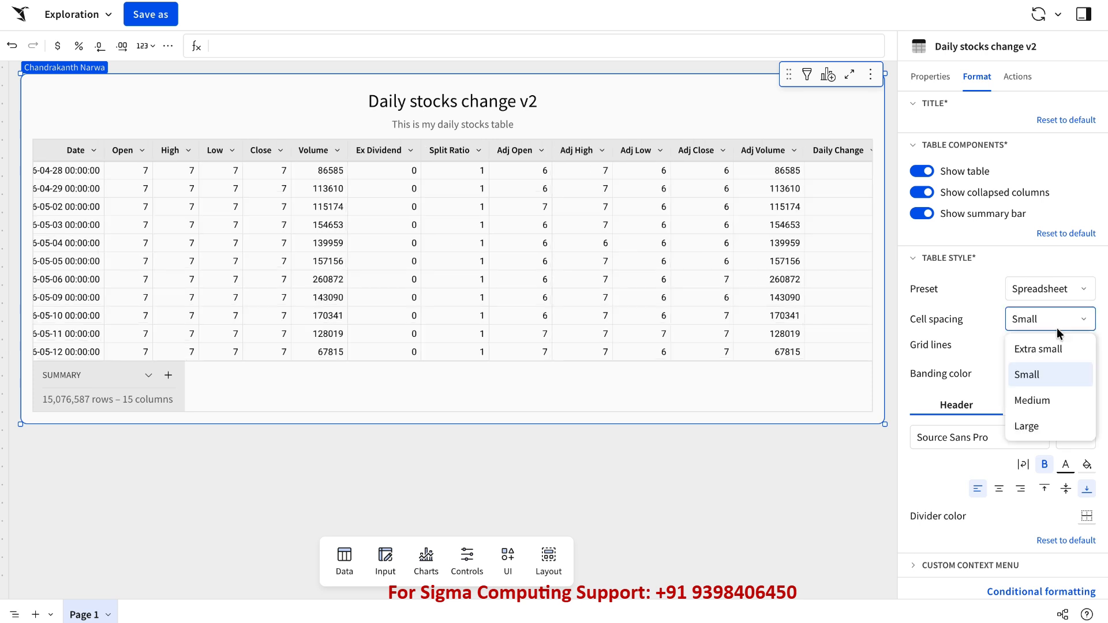
- Apply the Presentation preset to the table style
left_click(1044, 294)
left_click(1045, 293)
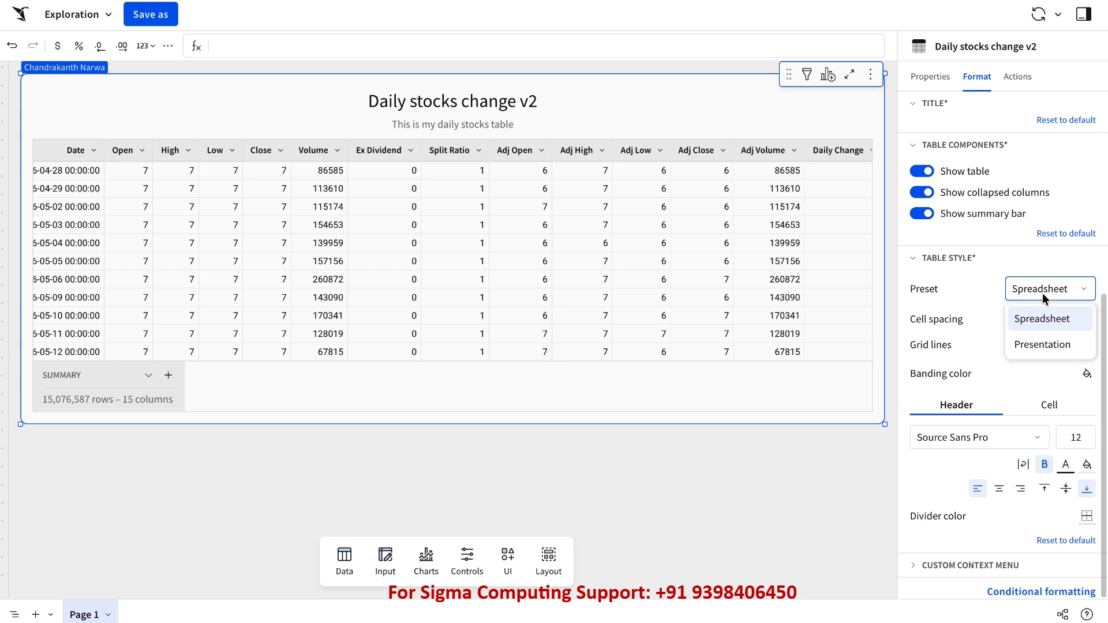
left_click(1039, 344)
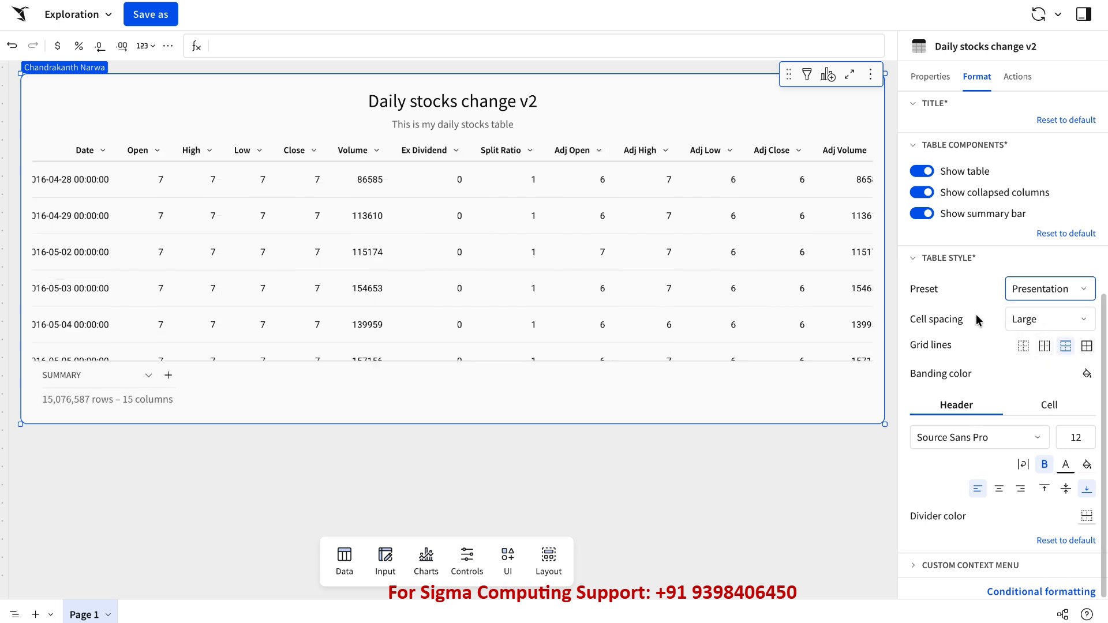
- Apply the Spreadsheet preset to the table style and return to the table's properties
left_click(1034, 289)
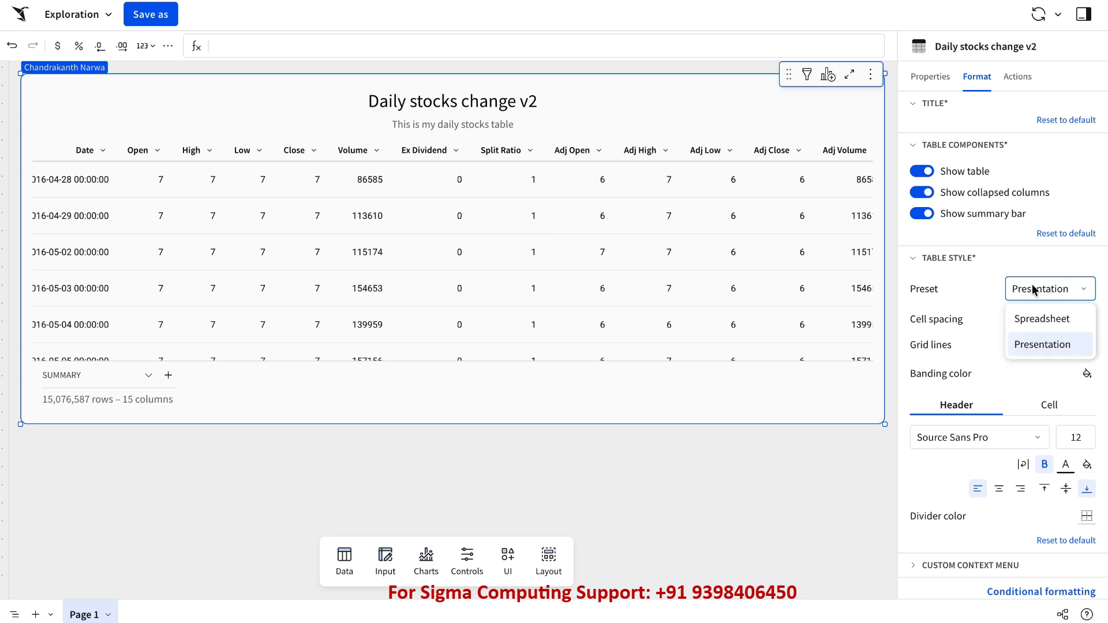
left_click(1034, 321)
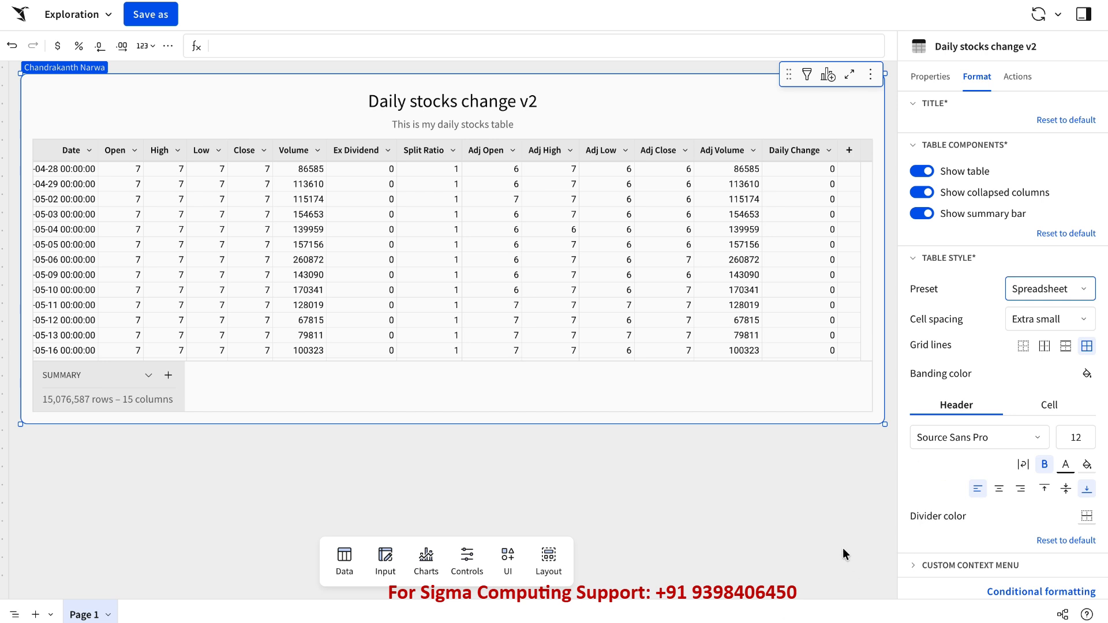
scroll(952, 515, "up", 6)
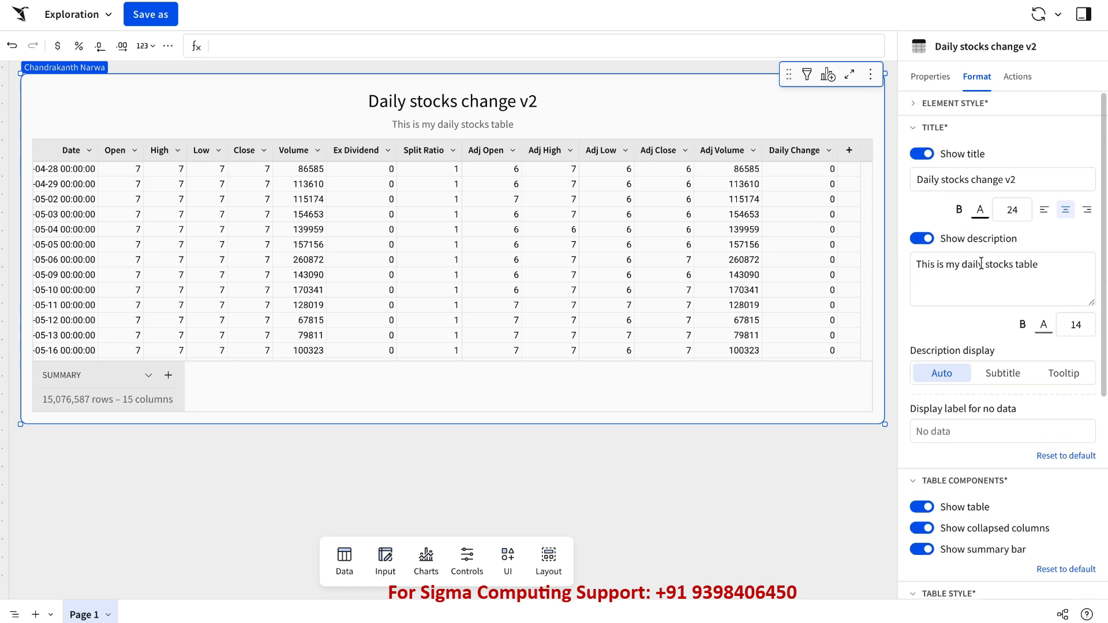
left_click(930, 77)
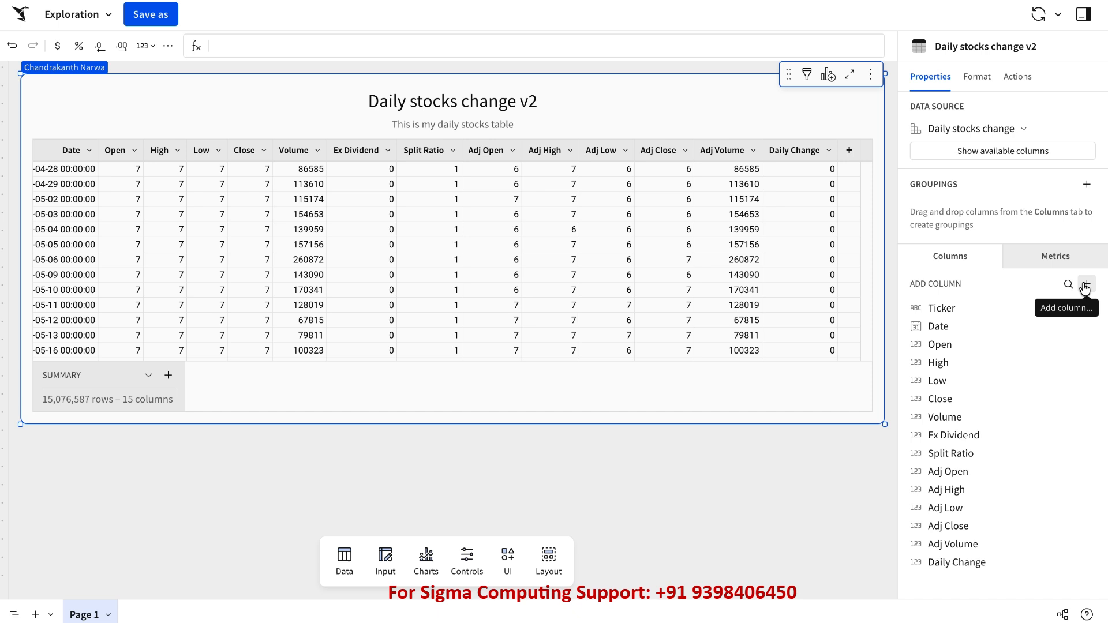
- Add a blank calculated column after Daily Change and delete it again
left_click(850, 152)
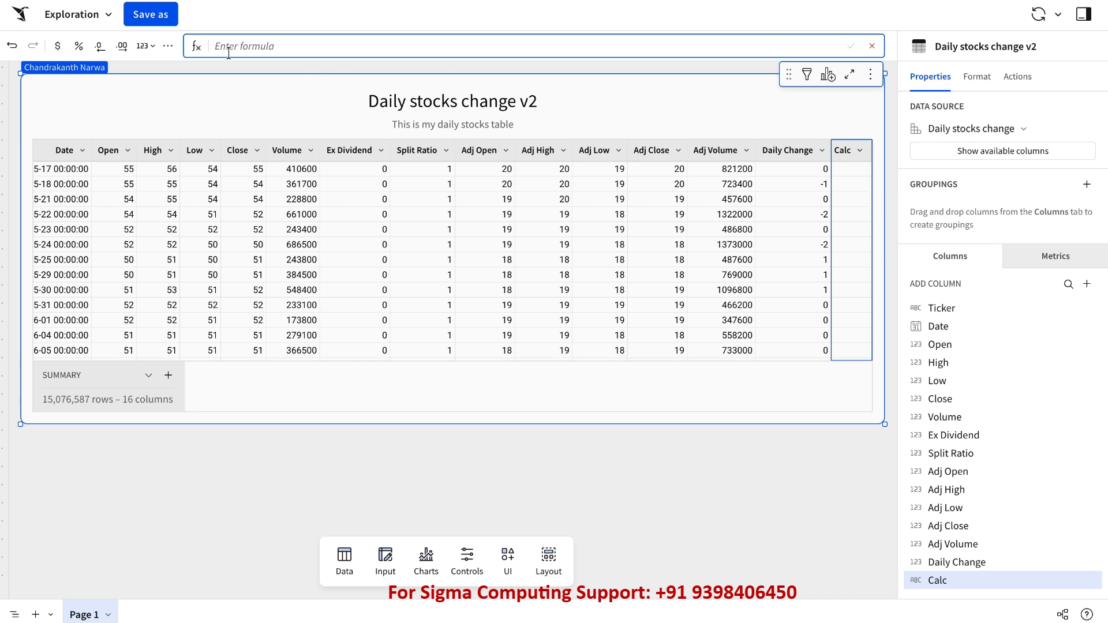
left_click(860, 150)
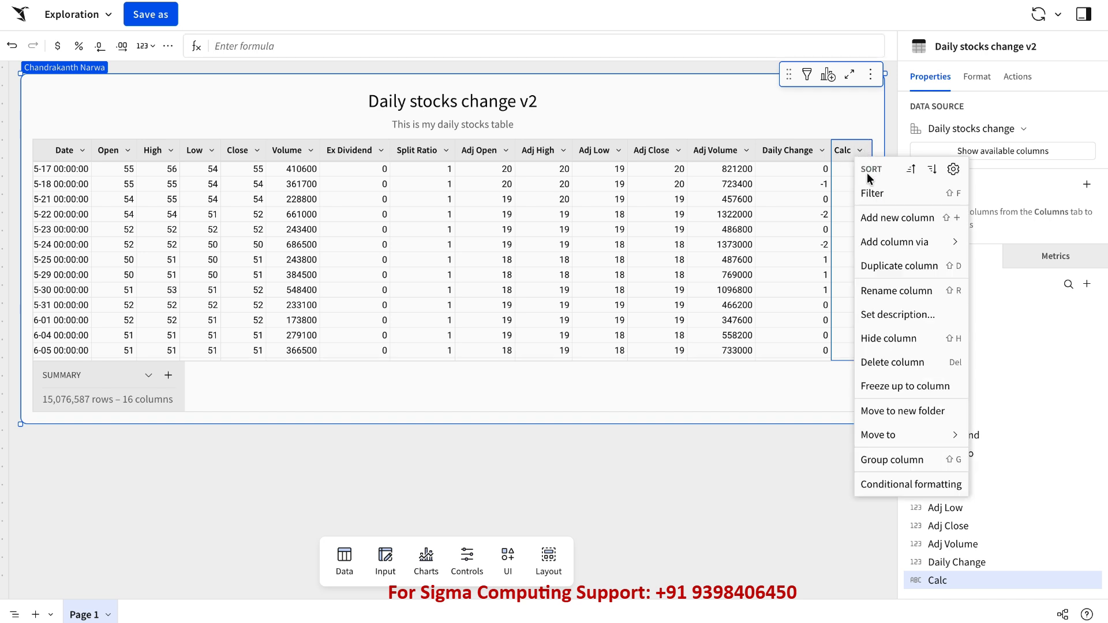
left_click(898, 364)
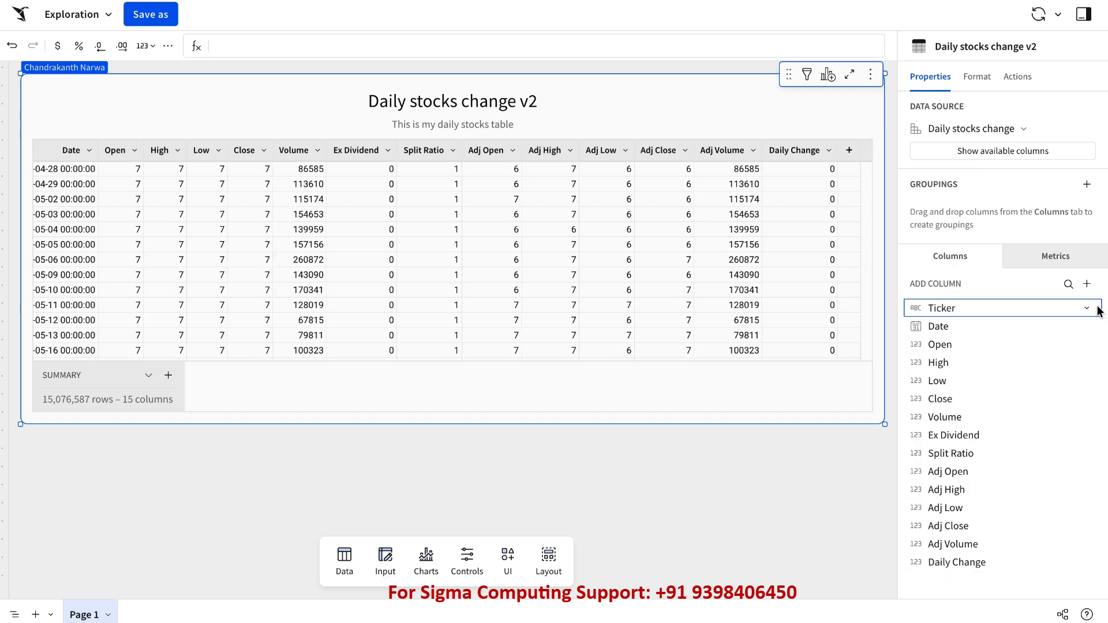
- Add a new column to the table with the formula [Open] - [Close]
left_click(1087, 283)
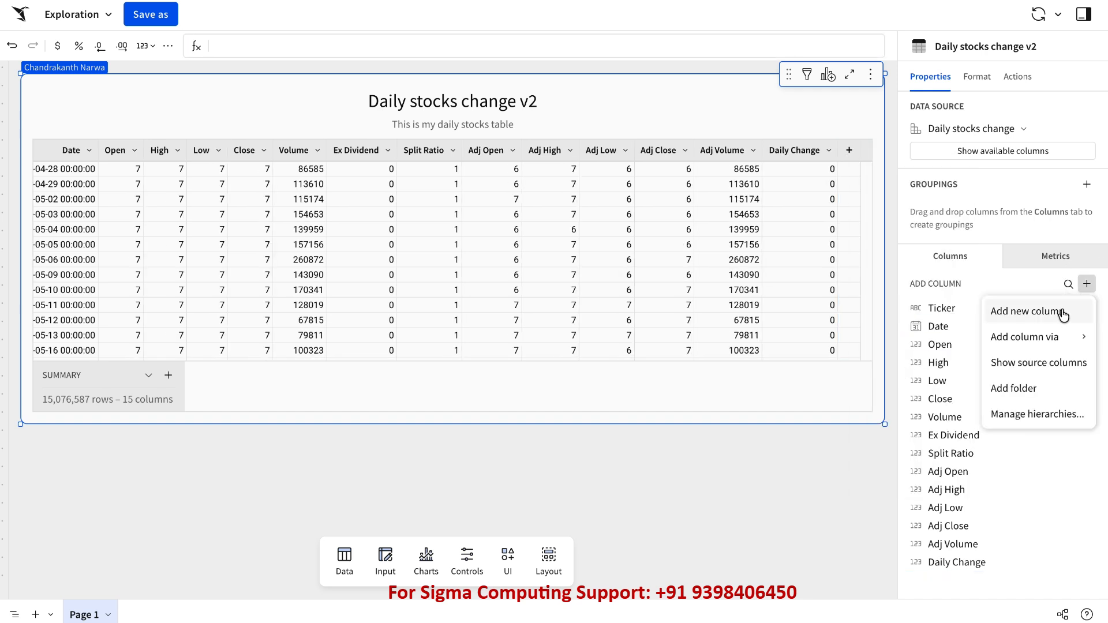
mouse_move(1044, 335)
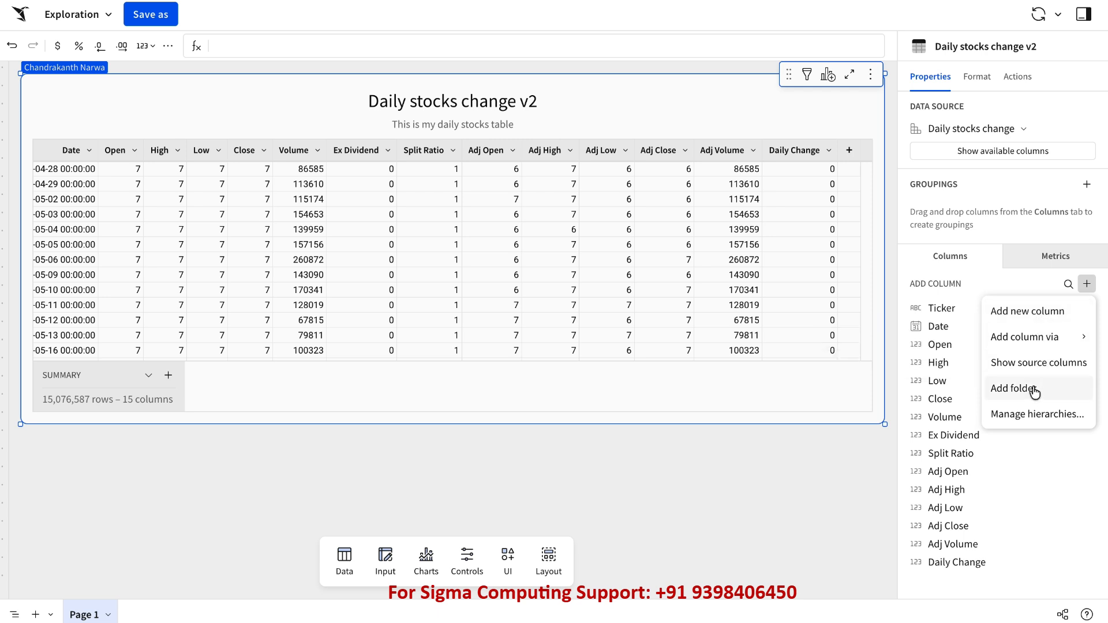
left_click(1030, 321)
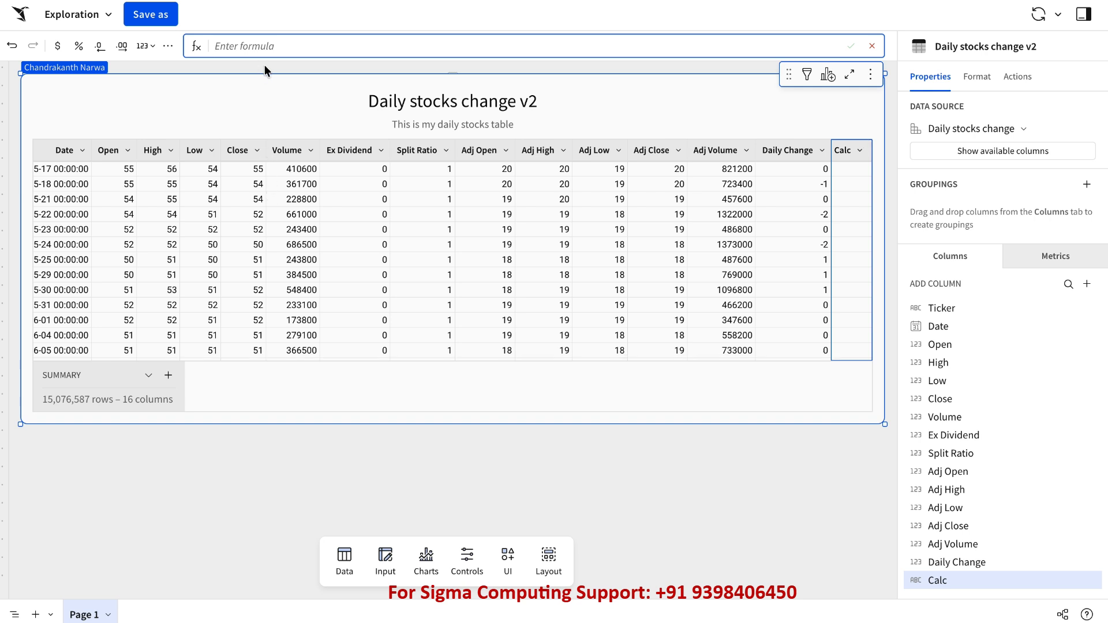
type("ope")
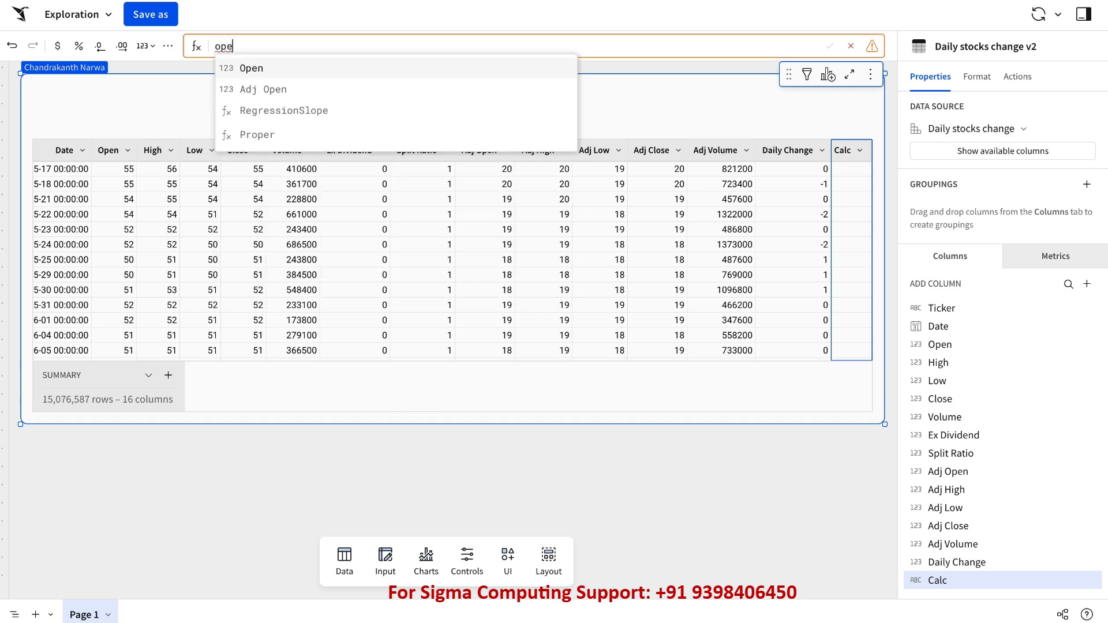
left_click(265, 72)
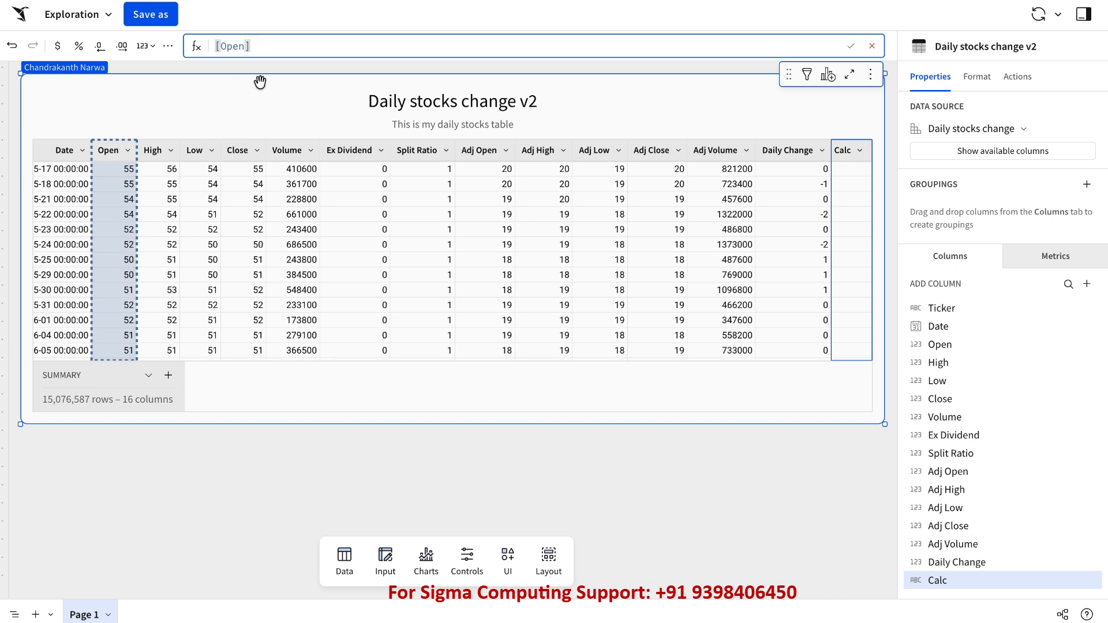
type("-")
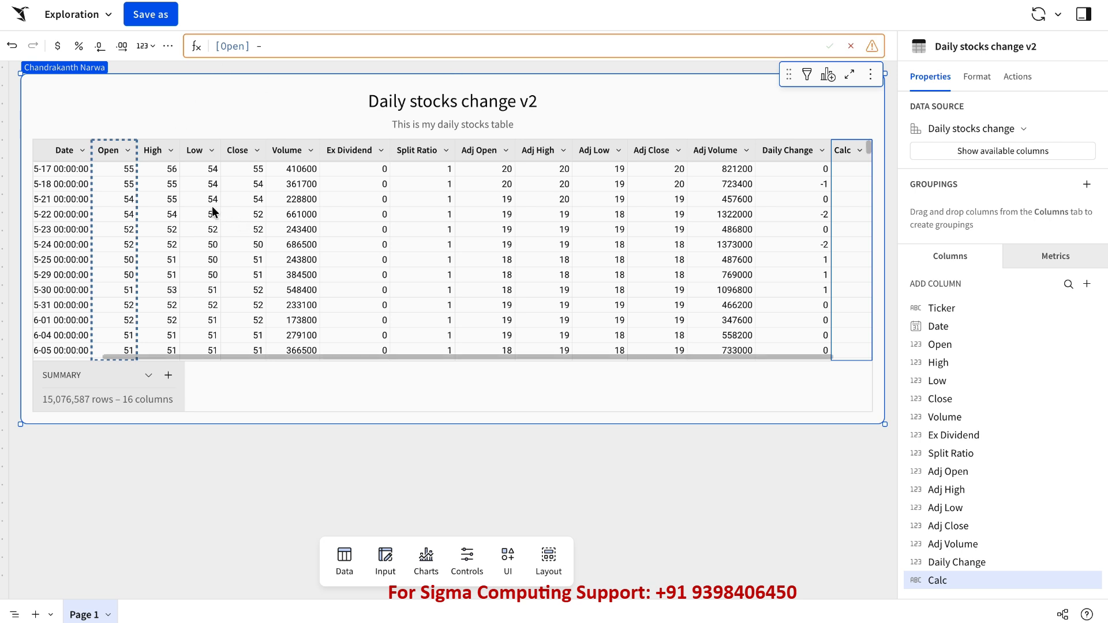
type(" clo")
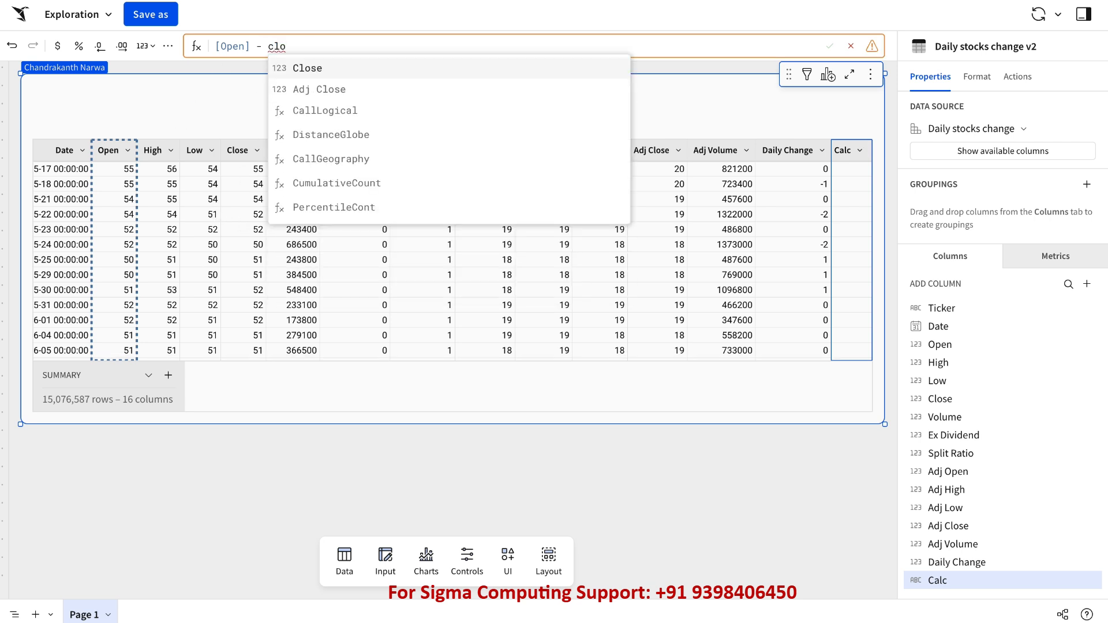
left_click(321, 68)
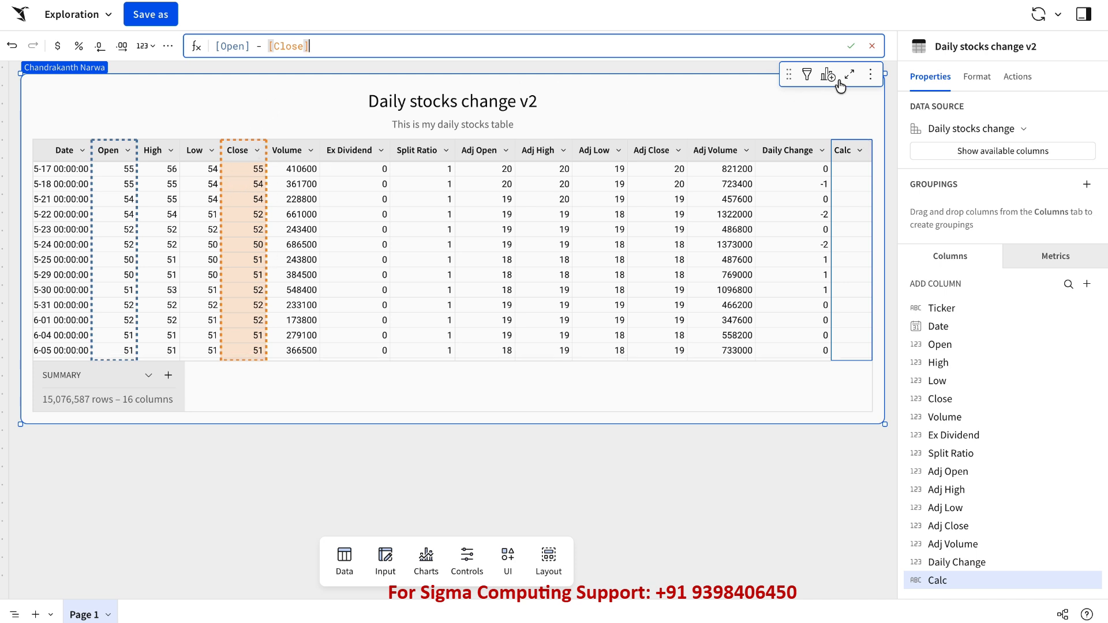
left_click(852, 46)
scroll(854, 318, "down", 3)
scroll(855, 317, "down", 20)
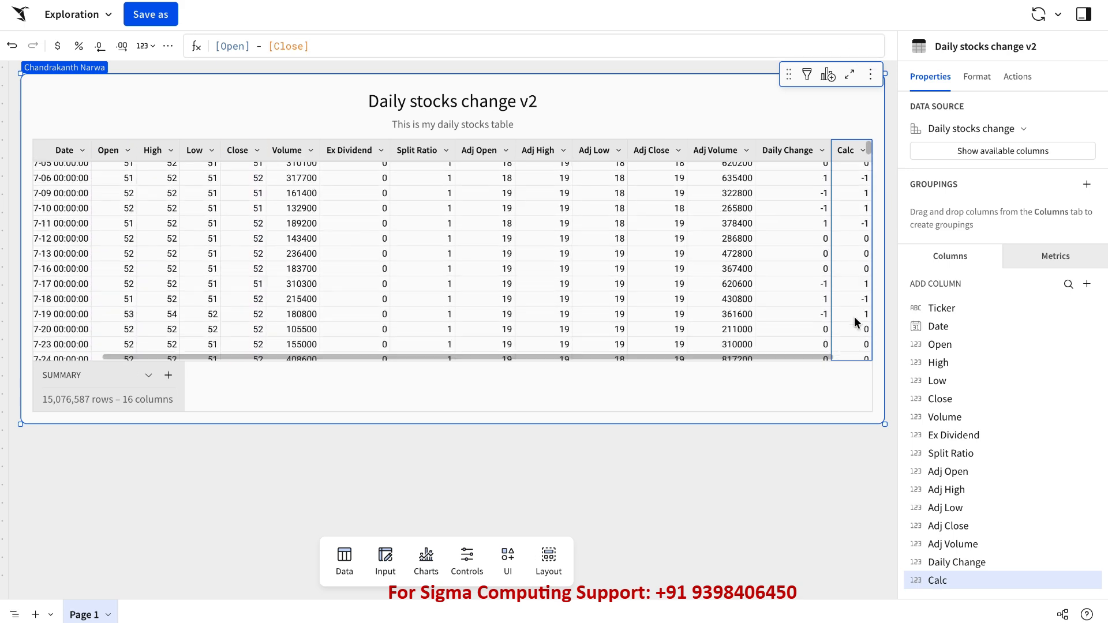
scroll(854, 320, "down", 20)
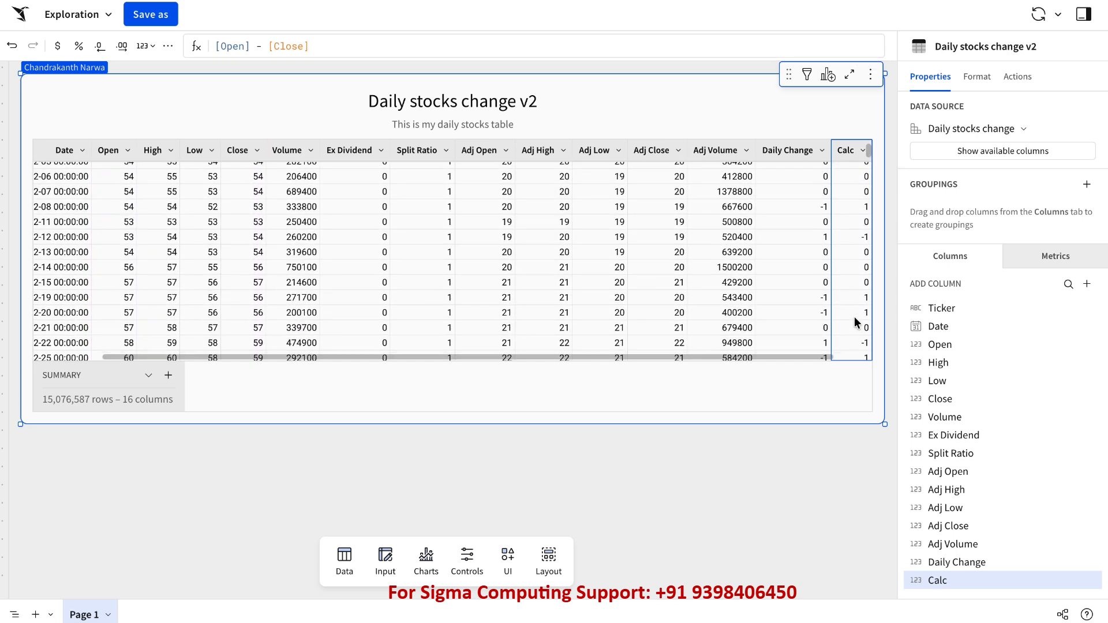
scroll(855, 316, "up", 10)
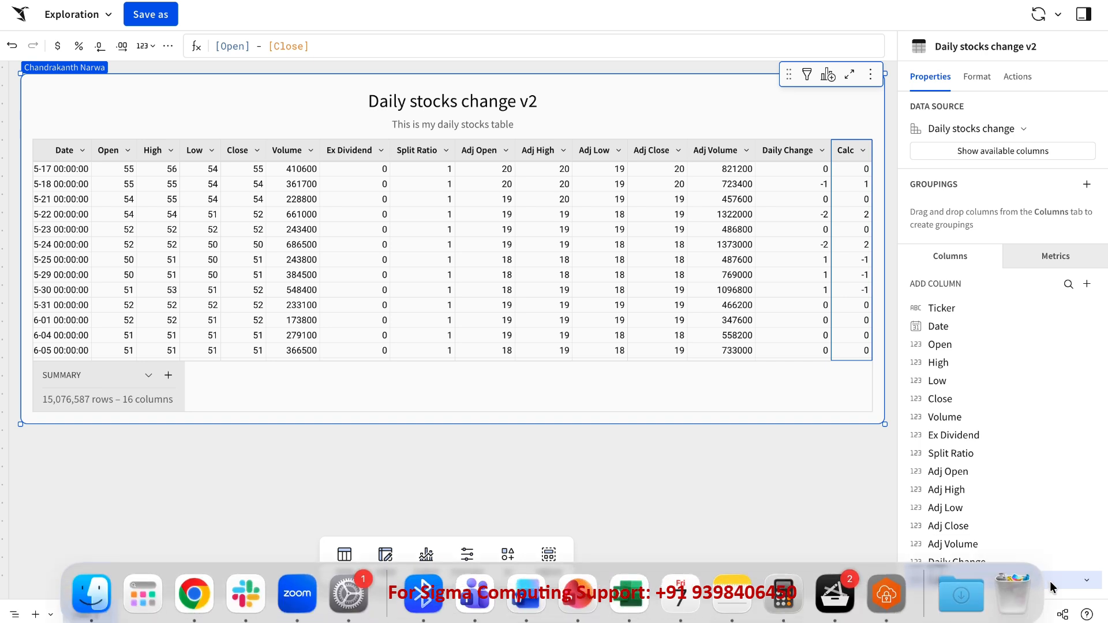
- Rename the new calculated column as "Daily Change with formula"
left_click(1086, 582)
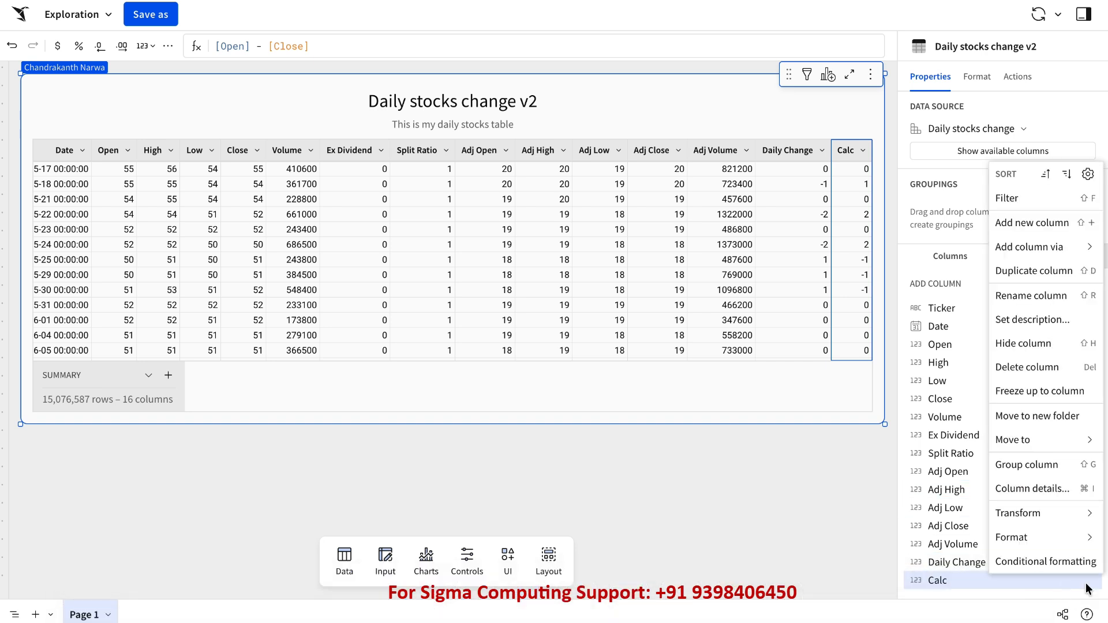
left_click(1049, 312)
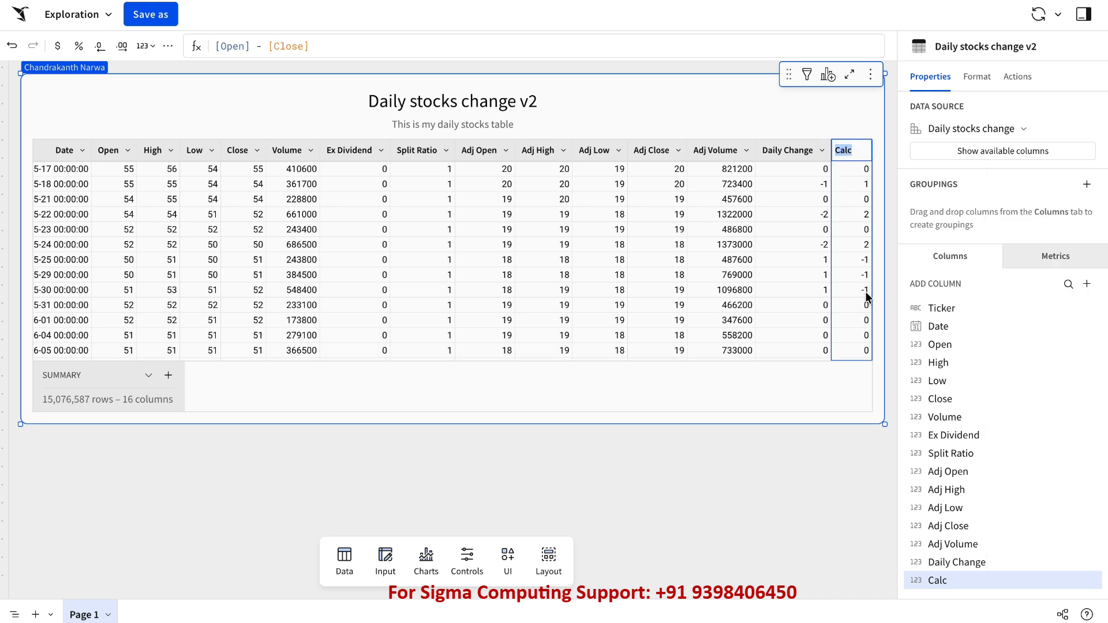
type("Daily C")
type("han")
type("ge")
type(" with form")
type("ula")
key("Return")
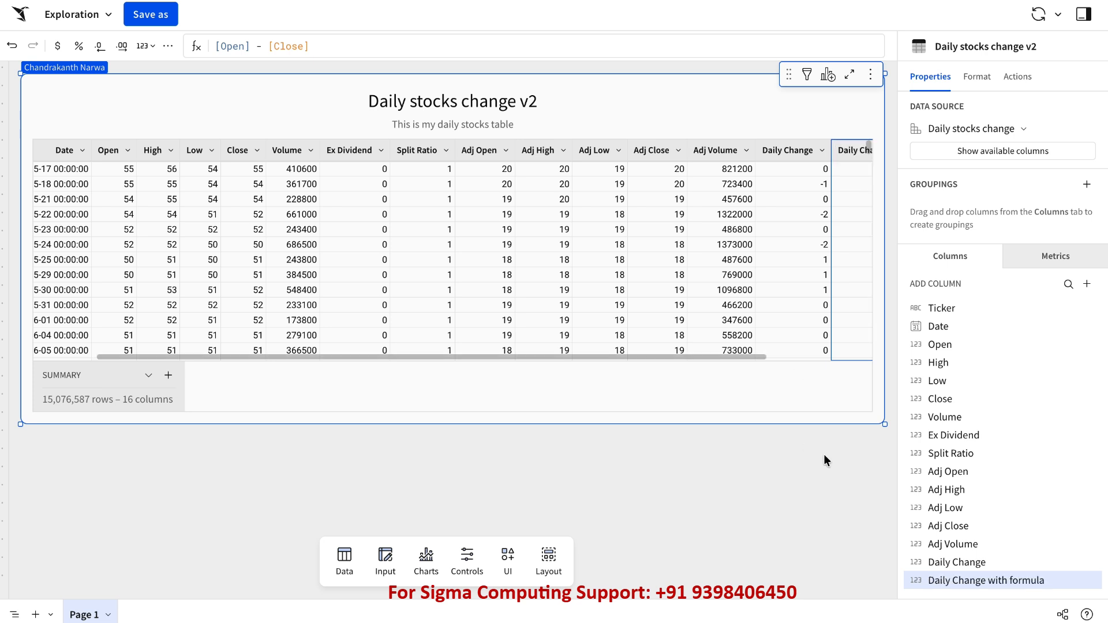
left_click_drag(750, 355, 832, 358)
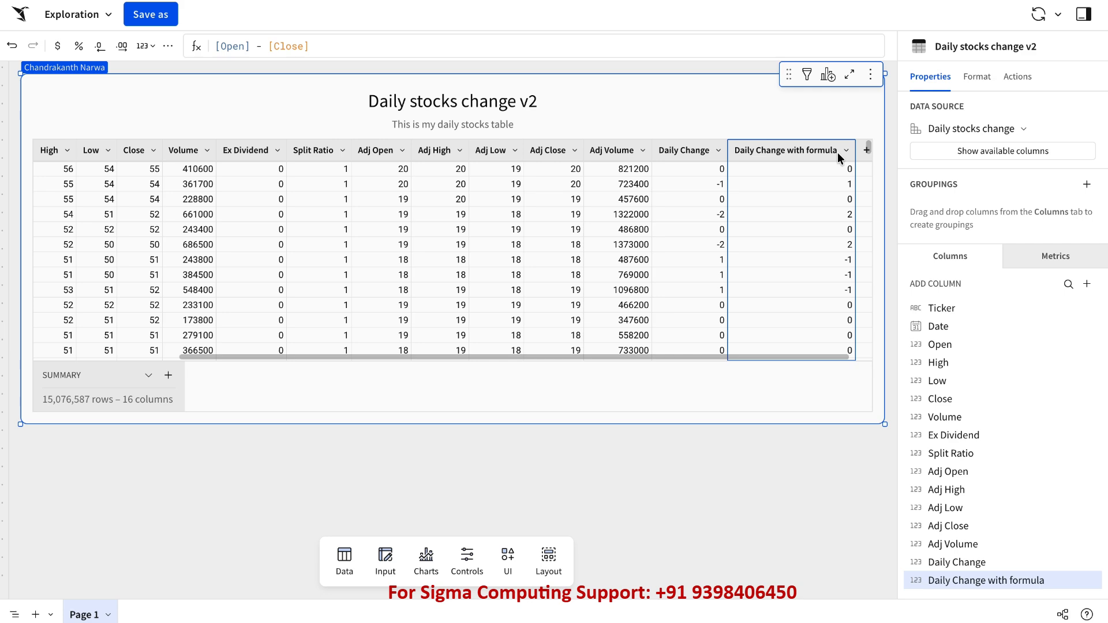
scroll(645, 230, "left", 5)
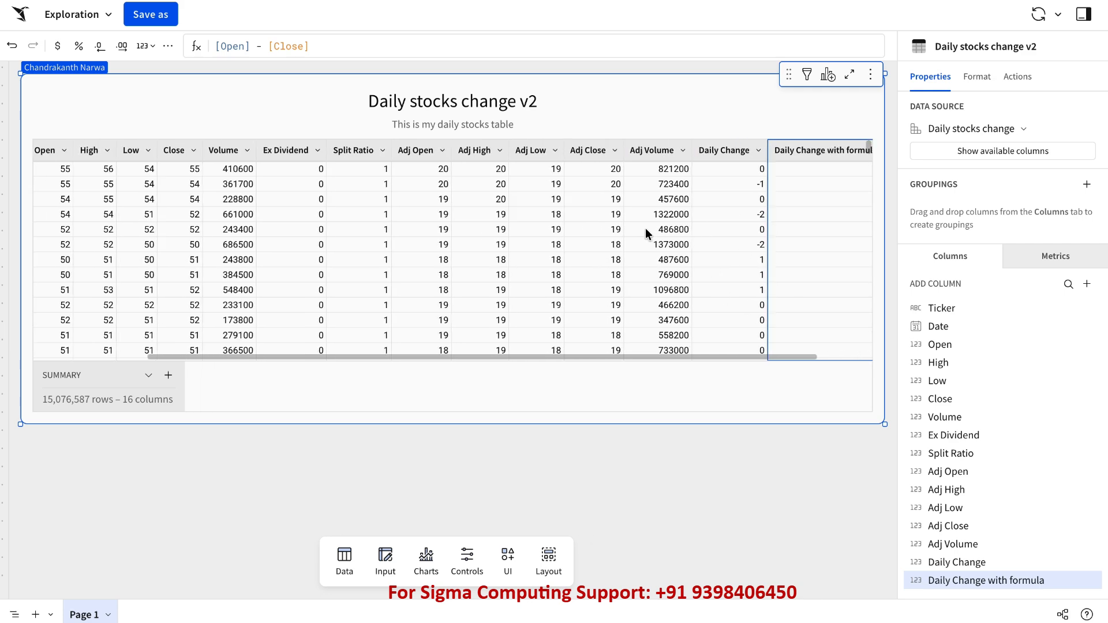
scroll(646, 230, "right", 5)
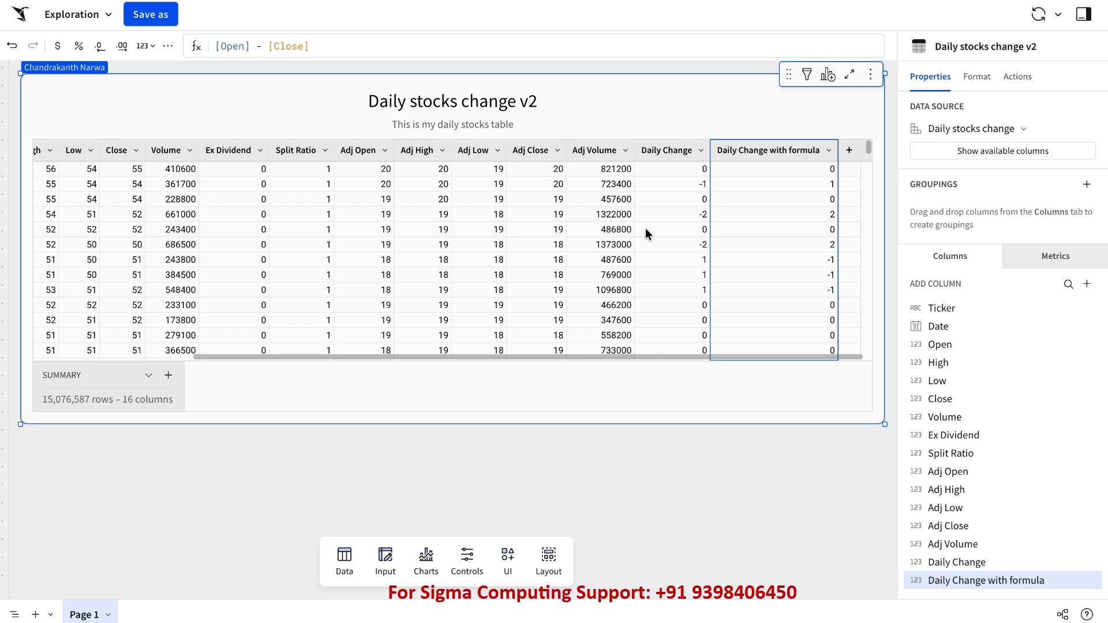
scroll(646, 230, "left", 5)
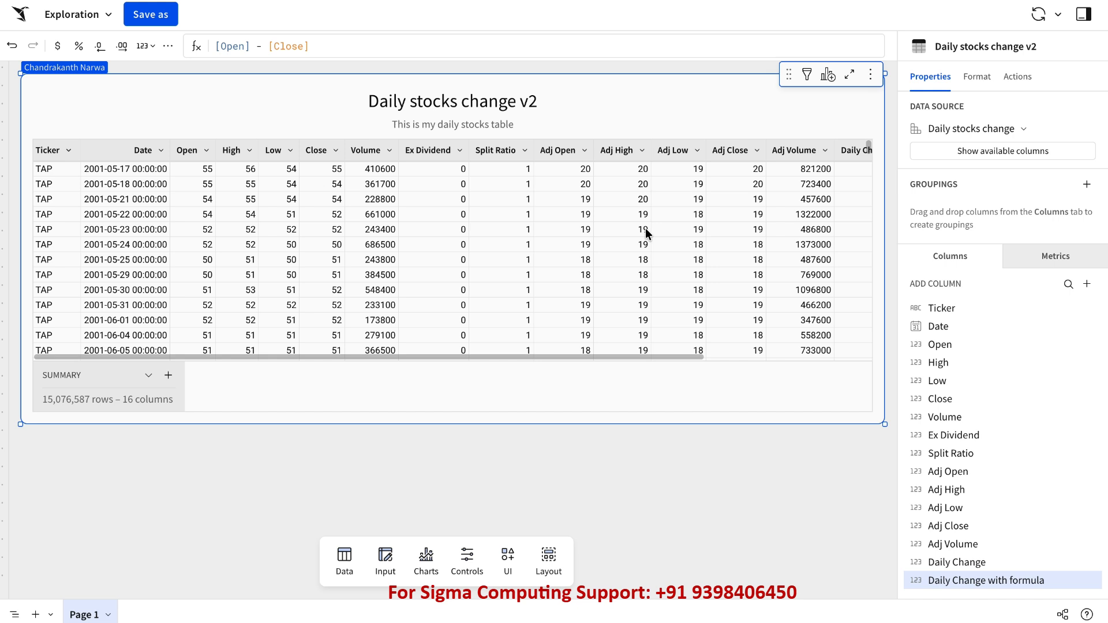
scroll(646, 227, "right", 5)
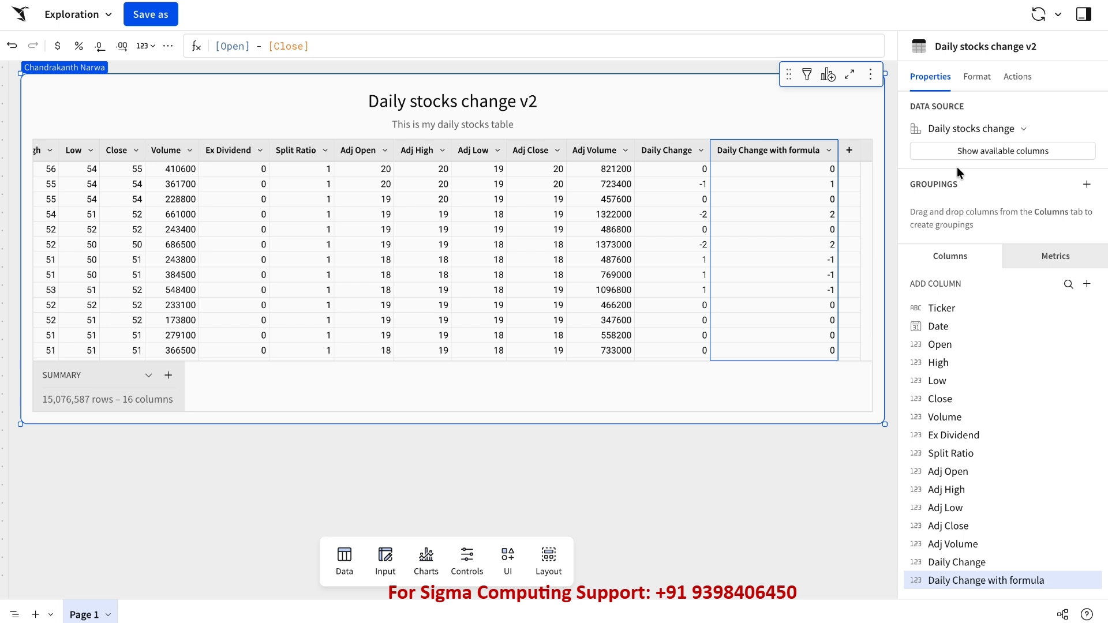
- Add a folder to the table's column list and rename it as "Measures"
left_click(1088, 287)
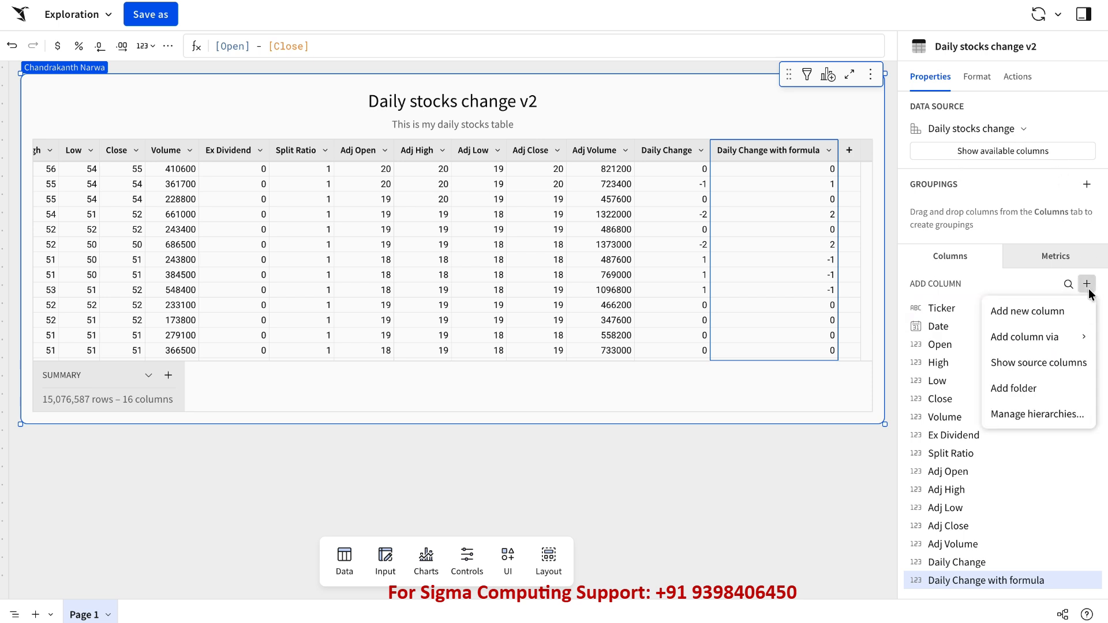
left_click(1027, 389)
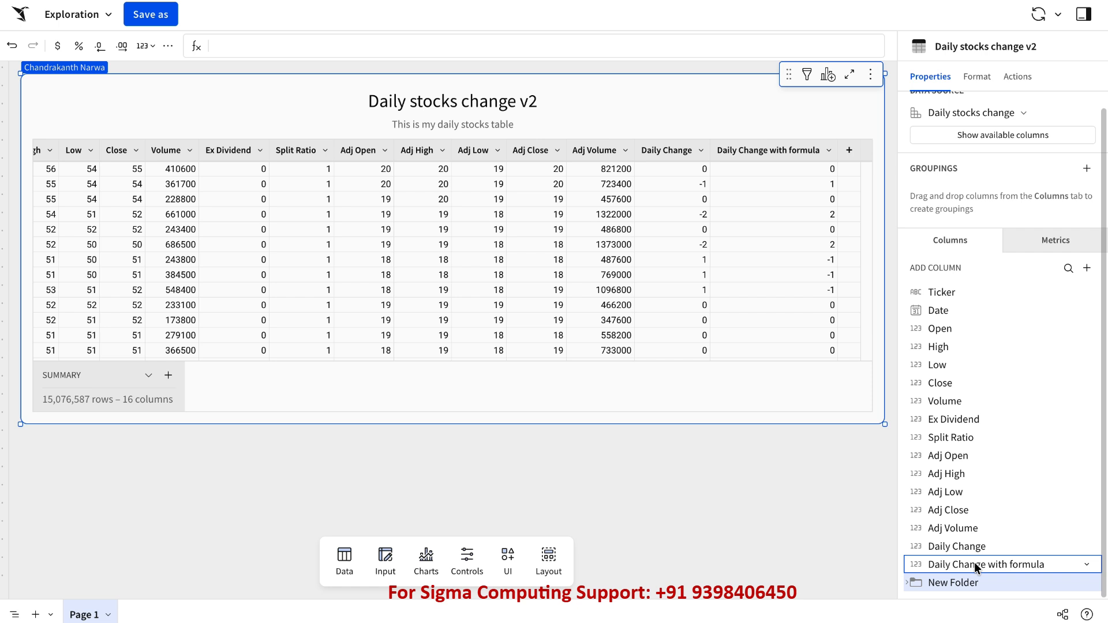
left_click(908, 583)
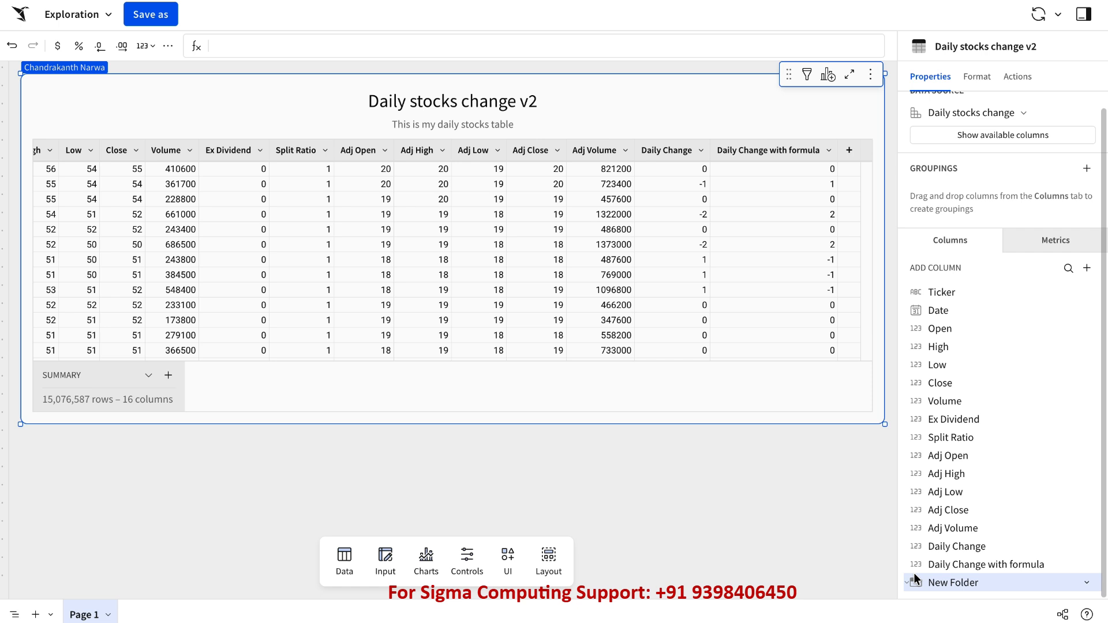
double_click(952, 581)
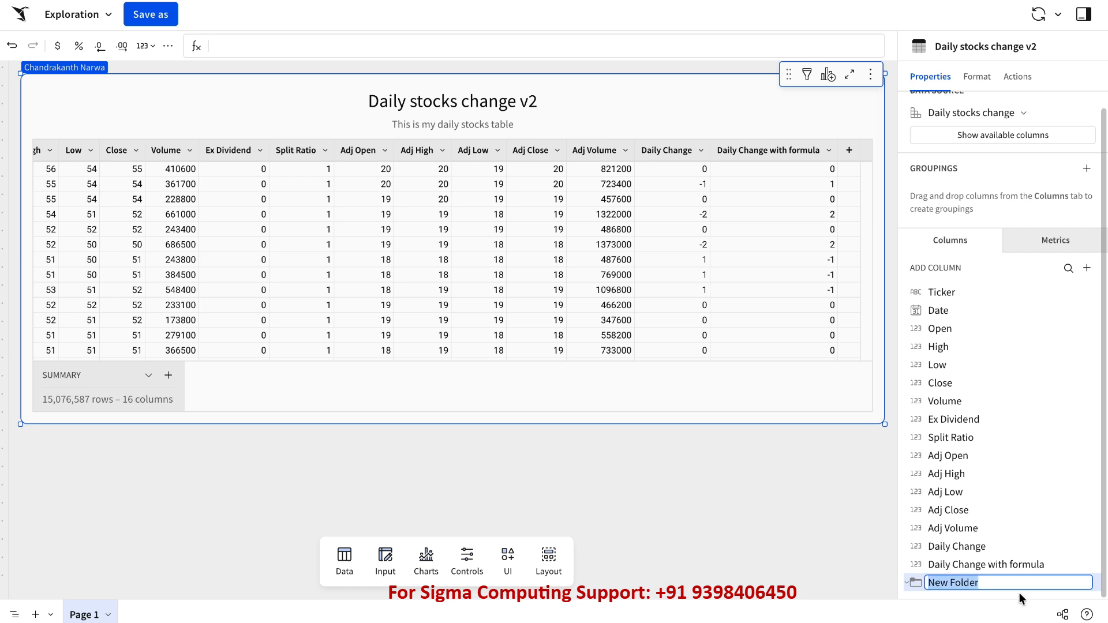
type("Measures")
key("Return")
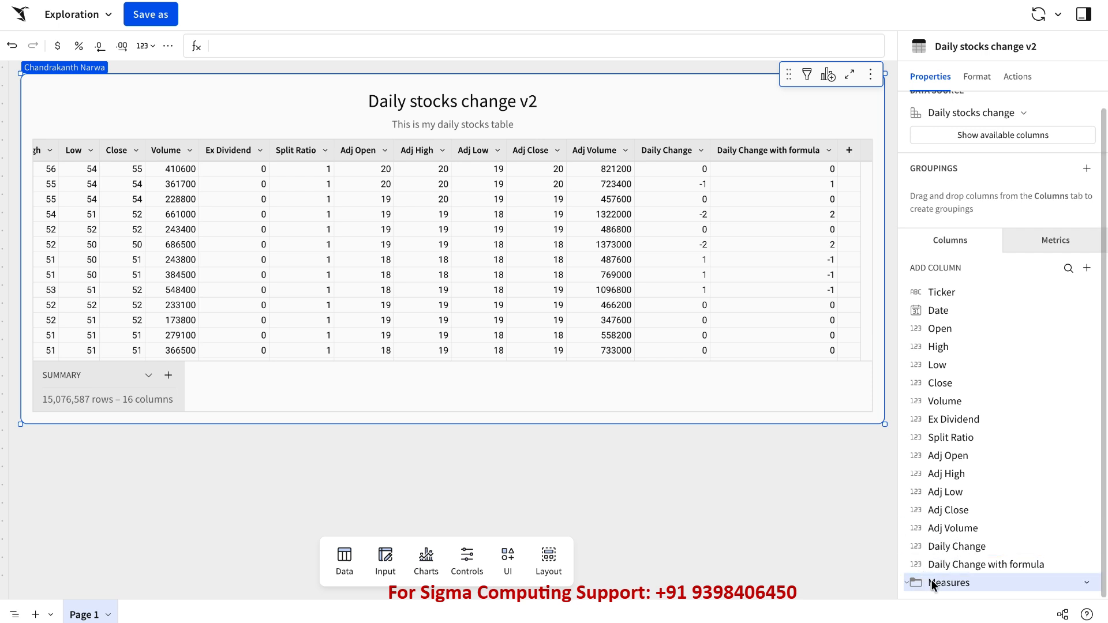
left_click(1086, 584)
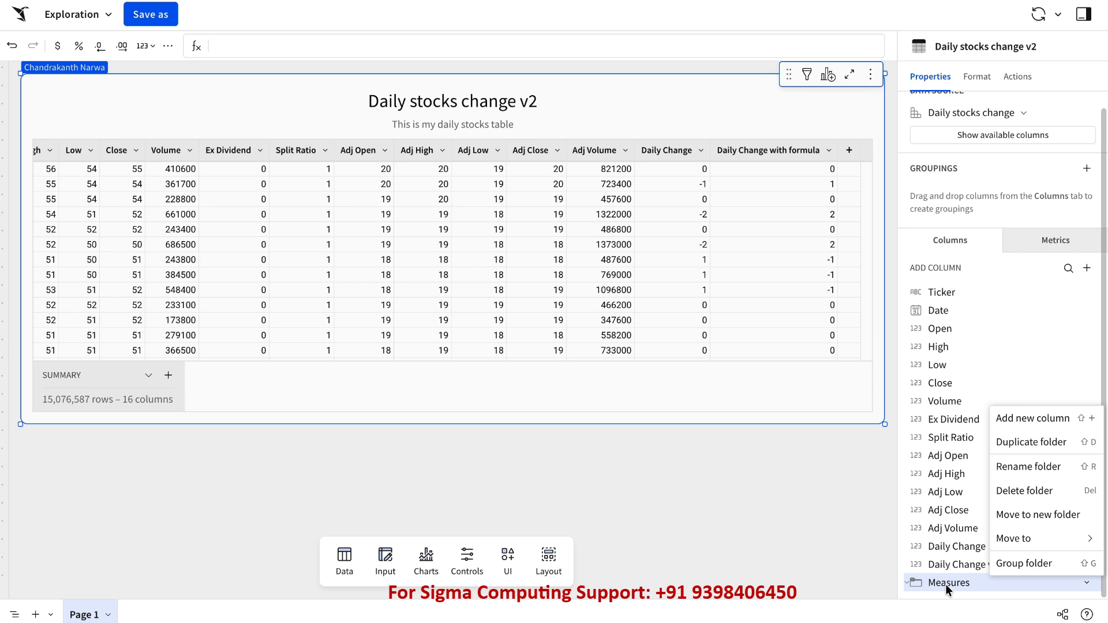
key("Escape")
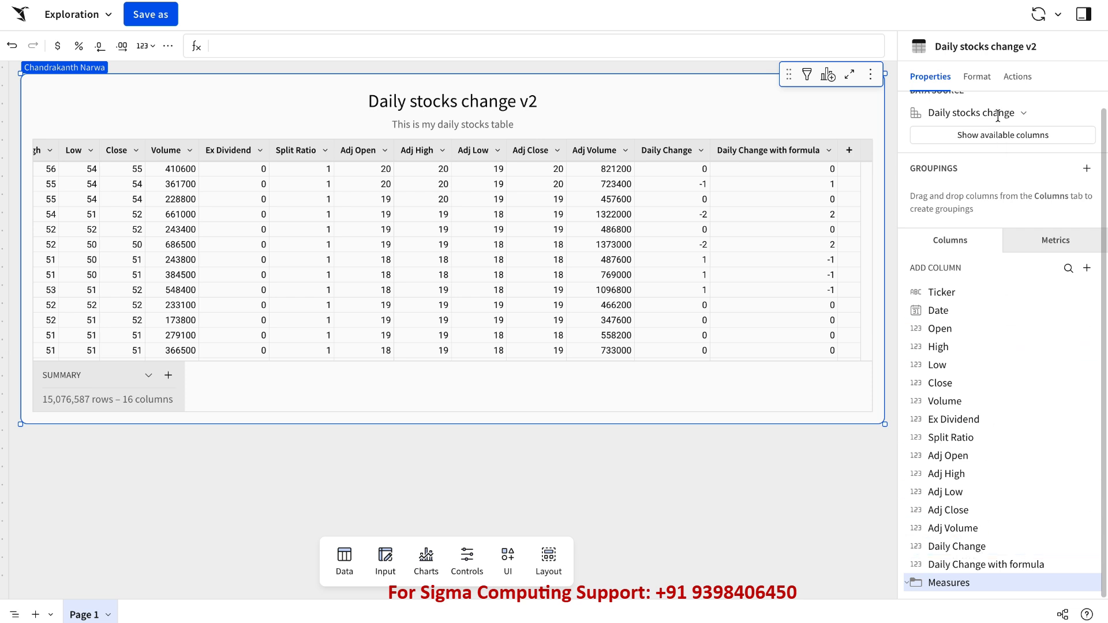
- Look at the table's action sequence settings and return to its properties
left_click(1028, 82)
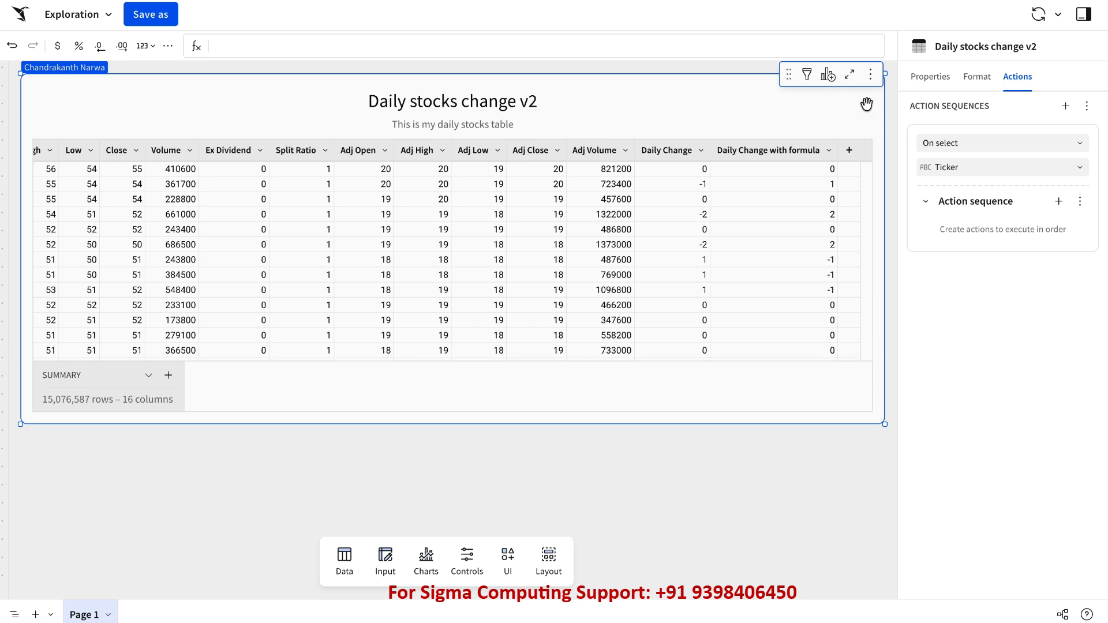
left_click(932, 78)
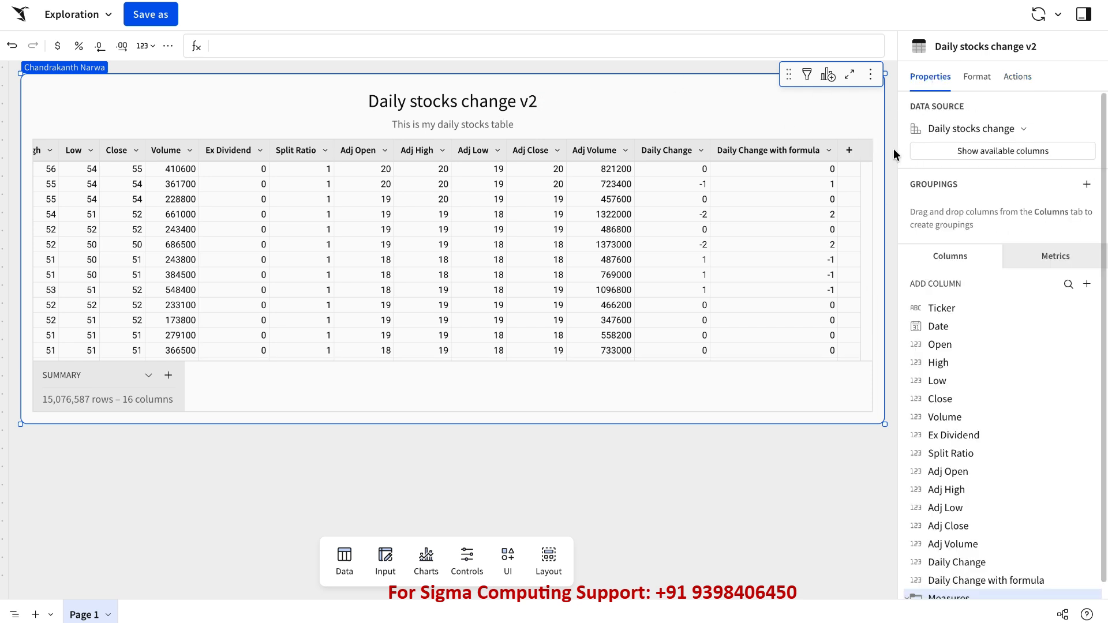